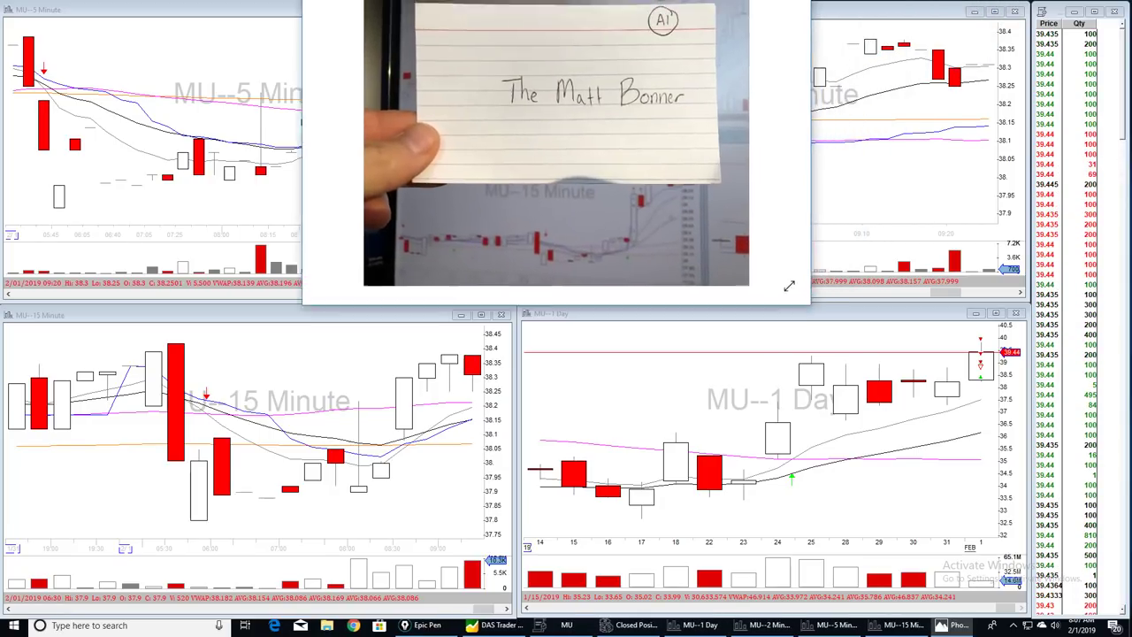
- Place the title-card photo at the upper left and the rules-card photo at the lower left
{"action": "left_click_drag", "start_coordinate": [478, 14], "coordinate": [197, 49]}
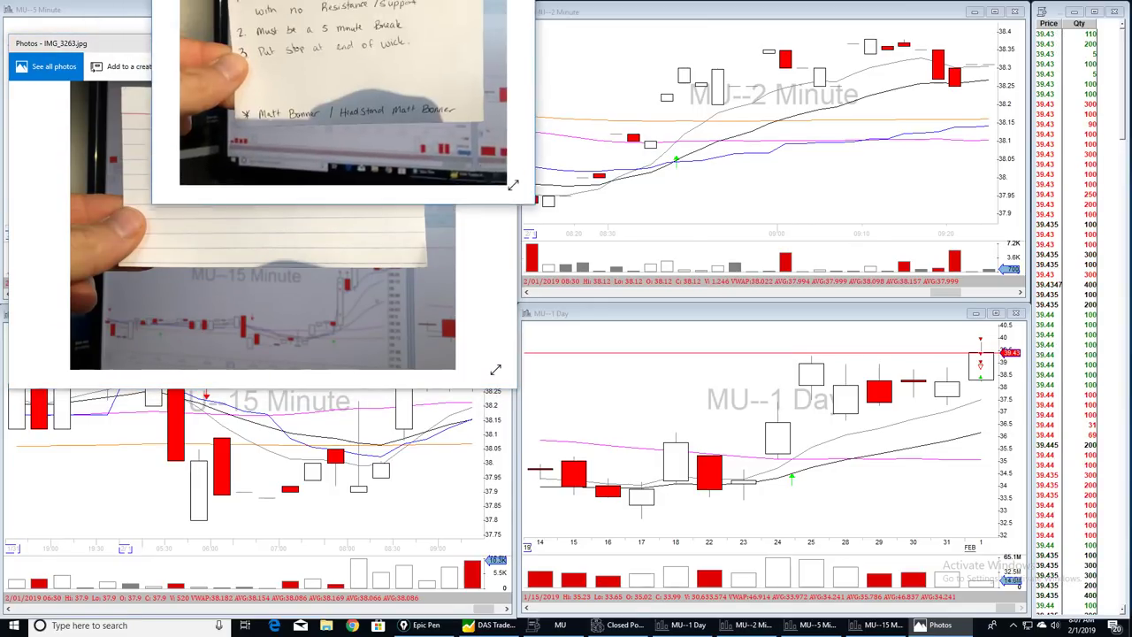
{"action": "mouse_move", "coordinate": [449, 9]}
{"action": "left_mouse_down"}
{"action": "mouse_move", "coordinate": [376, 398]}
{"action": "mouse_move", "coordinate": [334, 375]}
{"action": "left_mouse_up"}
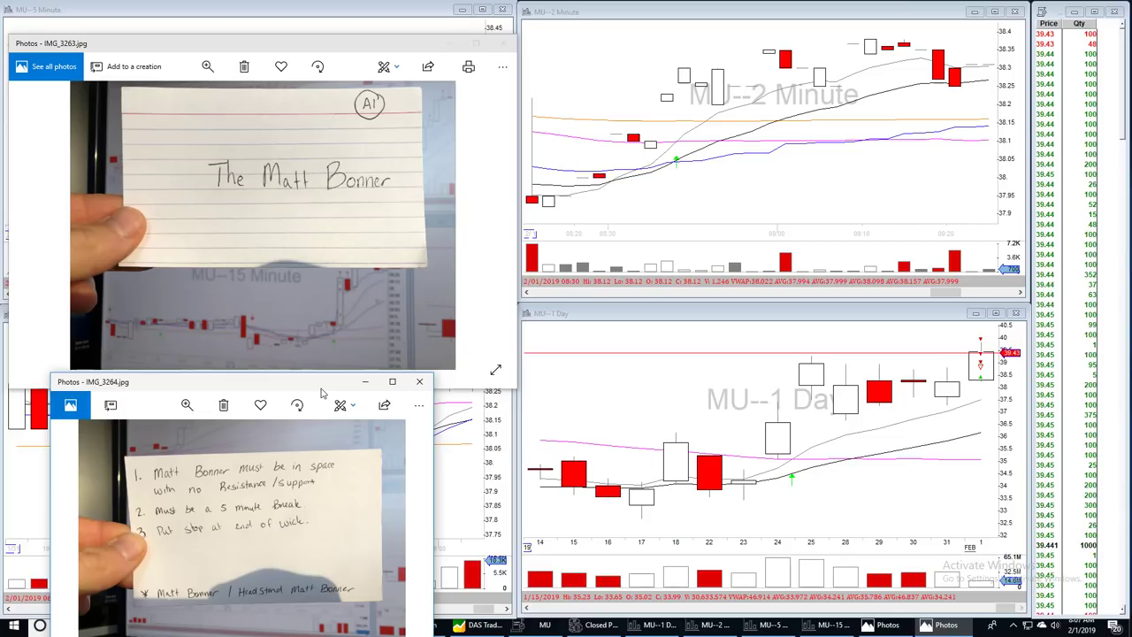
- Circle the Matt Bonner card and mark the rules in yellow, then clear all the ink
{"action": "mouse_move", "coordinate": [403, 81]}
{"action": "left_mouse_down"}
{"action": "mouse_move", "coordinate": [306, 63]}
{"action": "mouse_move", "coordinate": [187, 127]}
{"action": "left_mouse_up"}
{"action": "mouse_move", "coordinate": [203, 251]}
{"action": "left_mouse_down"}
{"action": "mouse_move", "coordinate": [428, 263]}
{"action": "mouse_move", "coordinate": [438, 89]}
{"action": "left_mouse_up"}
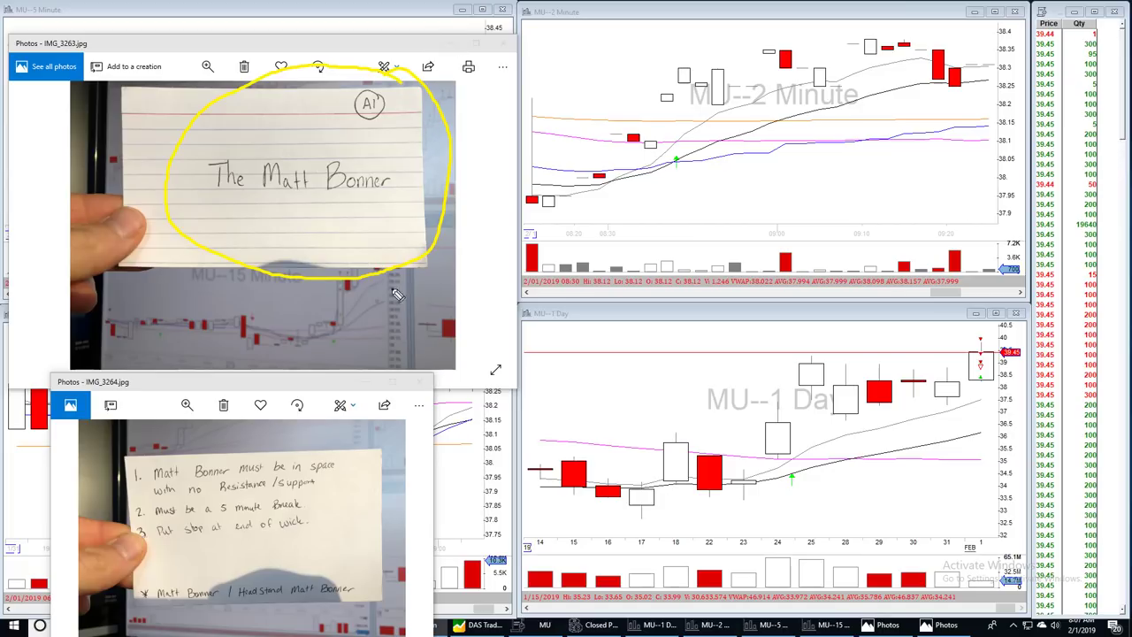
{"action": "mouse_move", "coordinate": [235, 442]}
{"action": "left_mouse_down"}
{"action": "mouse_move", "coordinate": [142, 619]}
{"action": "mouse_move", "coordinate": [362, 629]}
{"action": "mouse_move", "coordinate": [422, 482]}
{"action": "mouse_move", "coordinate": [283, 424]}
{"action": "mouse_move", "coordinate": [217, 443]}
{"action": "left_mouse_up"}
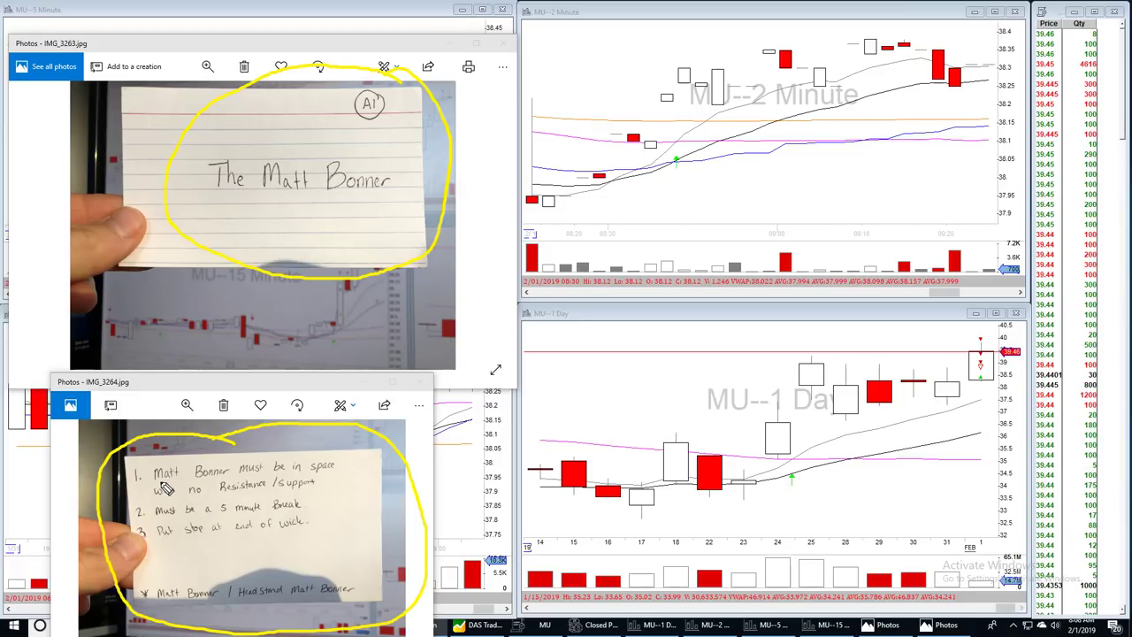
{"action": "mouse_move", "coordinate": [359, 457]}
{"action": "left_mouse_down"}
{"action": "mouse_move", "coordinate": [362, 487]}
{"action": "mouse_move", "coordinate": [340, 489]}
{"action": "mouse_move", "coordinate": [336, 506]}
{"action": "left_mouse_up"}
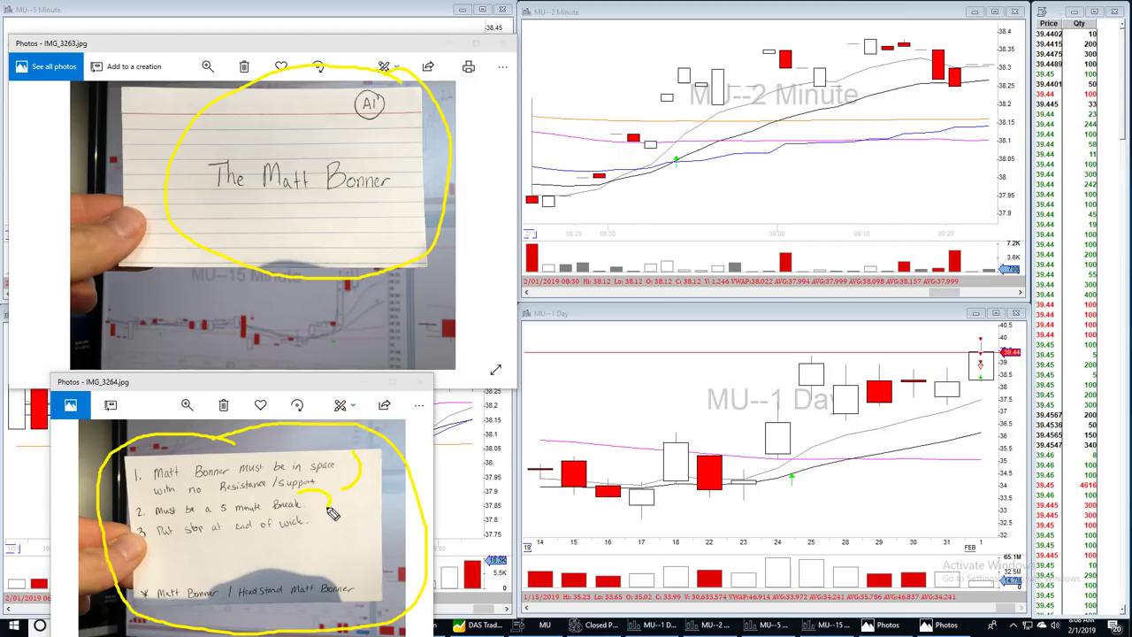
{"action": "left_click_drag", "start_coordinate": [166, 544], "coordinate": [316, 539]}
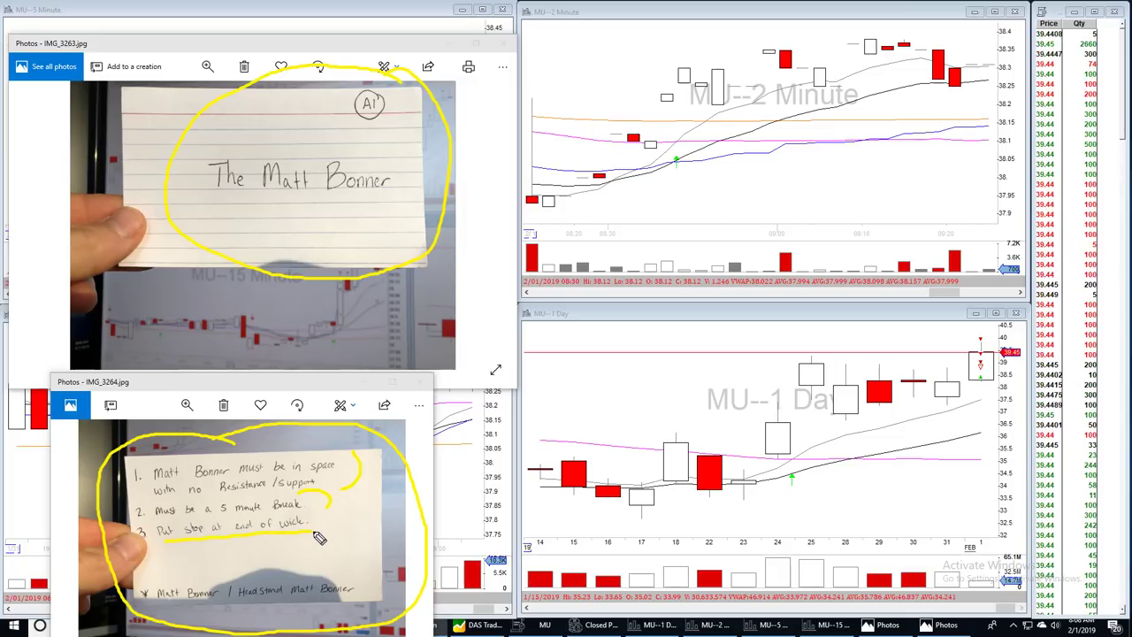
{"action": "left_click", "coordinate": [340, 405]}
{"action": "left_click", "coordinate": [504, 42]}
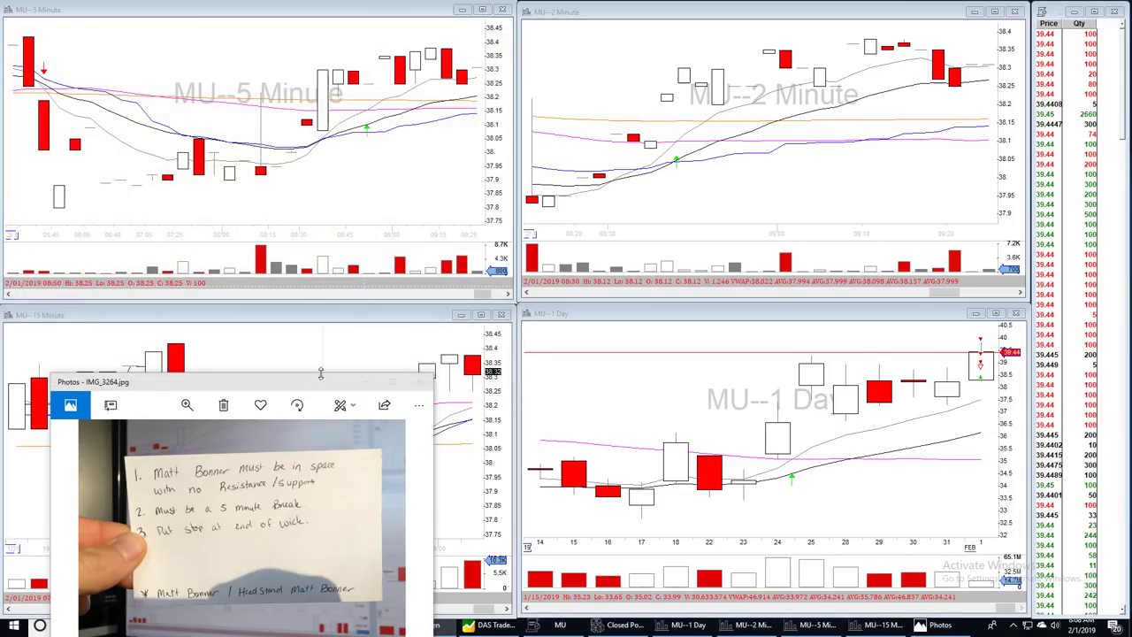
{"action": "mouse_move", "coordinate": [306, 382]}
{"action": "left_mouse_down"}
{"action": "mouse_move", "coordinate": [264, 212]}
{"action": "mouse_move", "coordinate": [225, 464]}
{"action": "mouse_move", "coordinate": [281, 414]}
{"action": "left_mouse_up"}
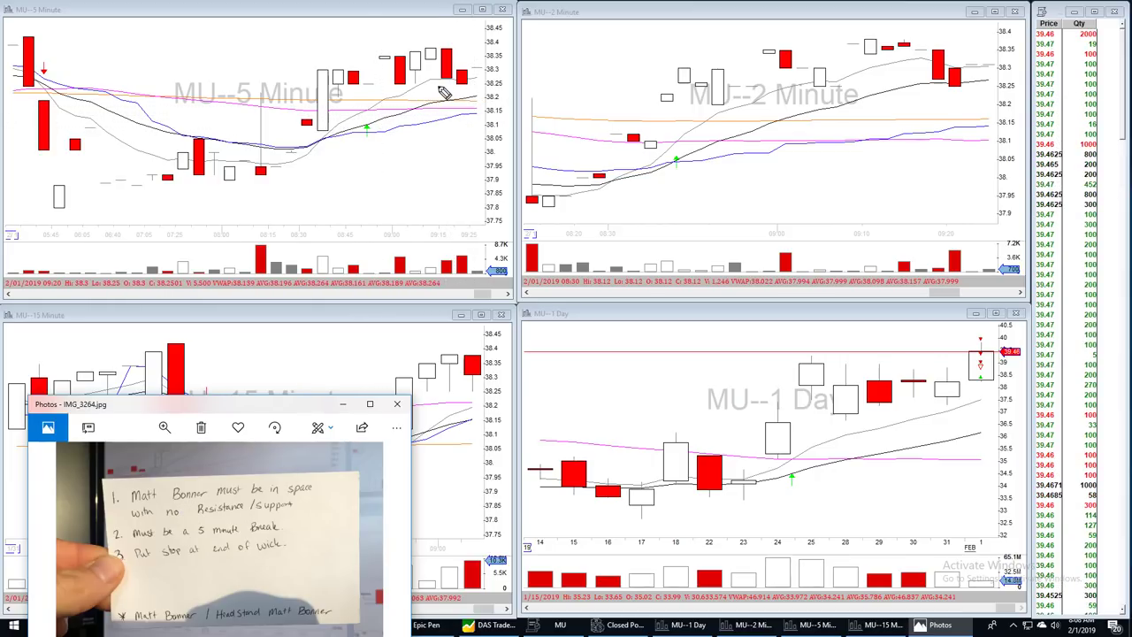
{"action": "left_click", "coordinate": [462, 99]}
{"action": "left_click_drag", "start_coordinate": [462, 113], "coordinate": [494, 111]}
{"action": "left_click_drag", "start_coordinate": [911, 135], "coordinate": [1008, 111]}
{"action": "left_click_drag", "start_coordinate": [305, 411], "coordinate": [210, 412]}
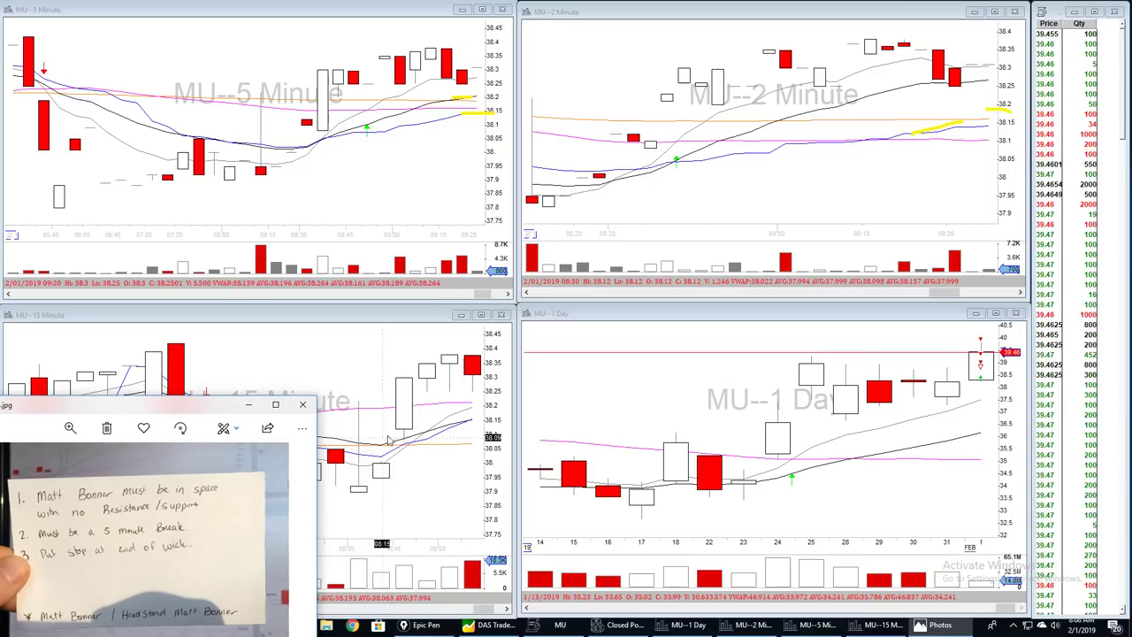
{"action": "left_click_drag", "start_coordinate": [436, 405], "coordinate": [473, 403]}
{"action": "left_click_drag", "start_coordinate": [448, 450], "coordinate": [485, 452]}
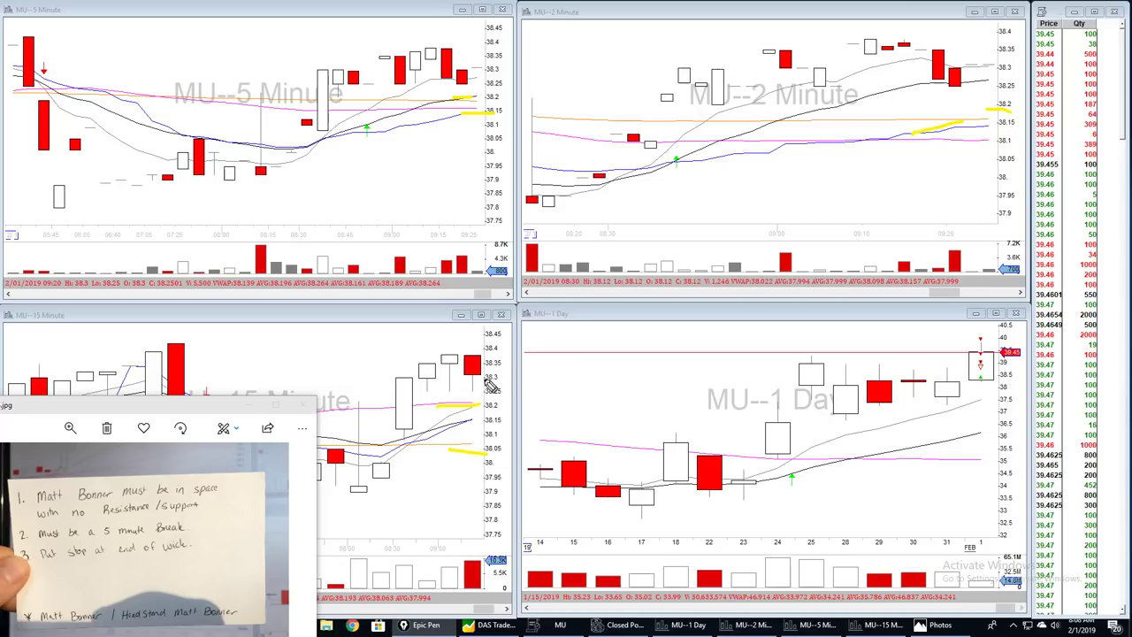
{"action": "left_click_drag", "start_coordinate": [452, 467], "coordinate": [469, 517]}
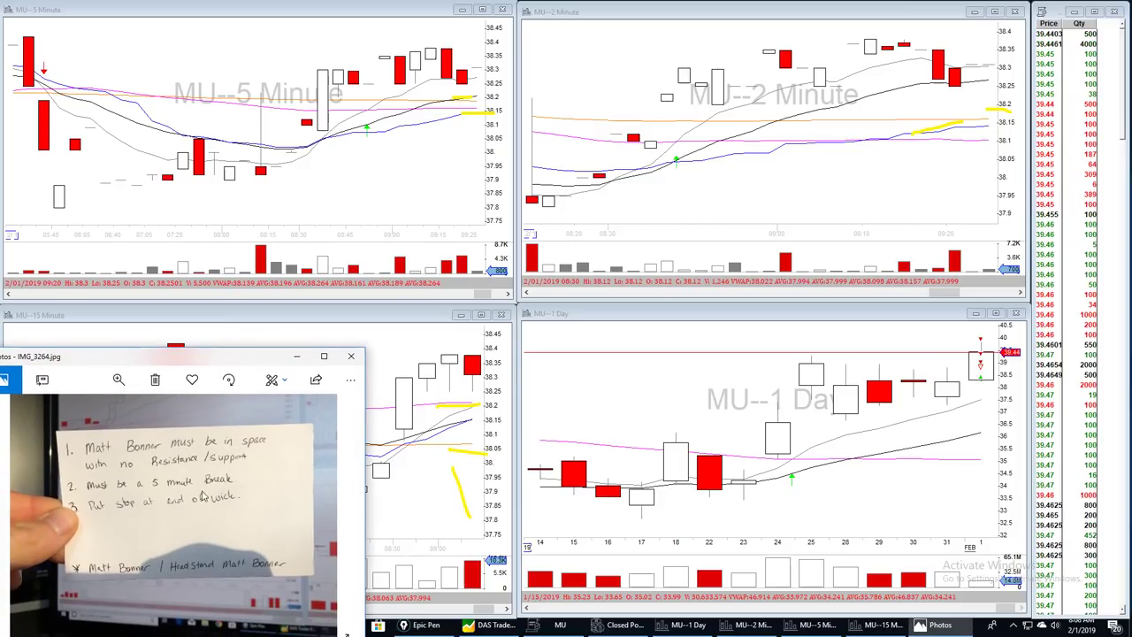
{"action": "key", "text": "ctrl+shift+c"}
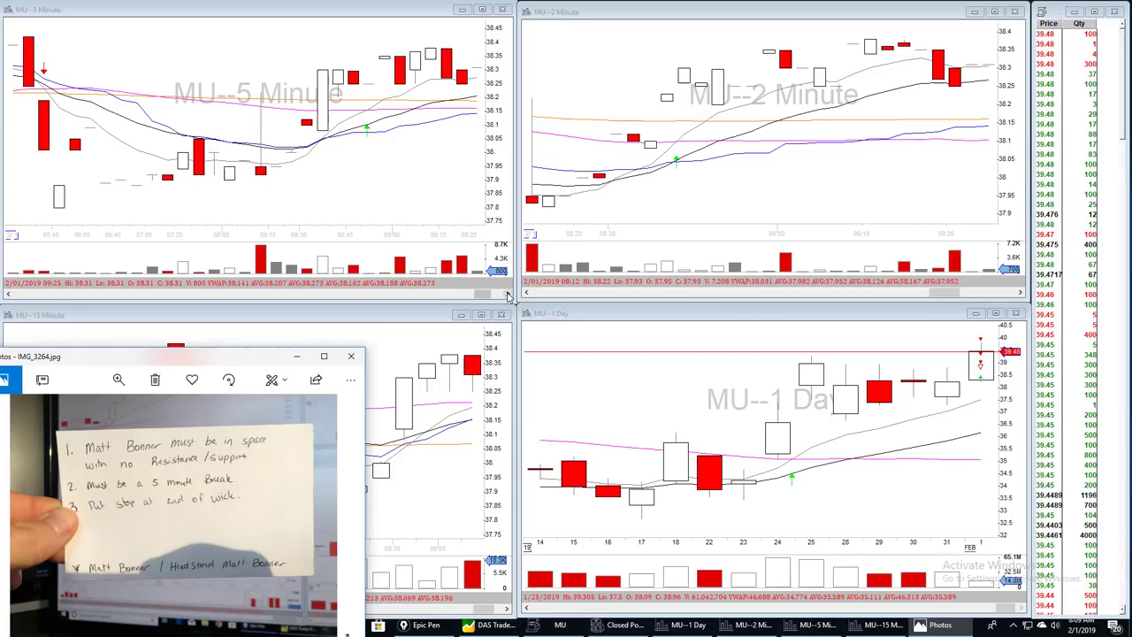
- Scroll the 5-minute chart to the latest bars, line its recent highs in yellow, then erase
{"action": "left_click", "coordinate": [509, 296]}
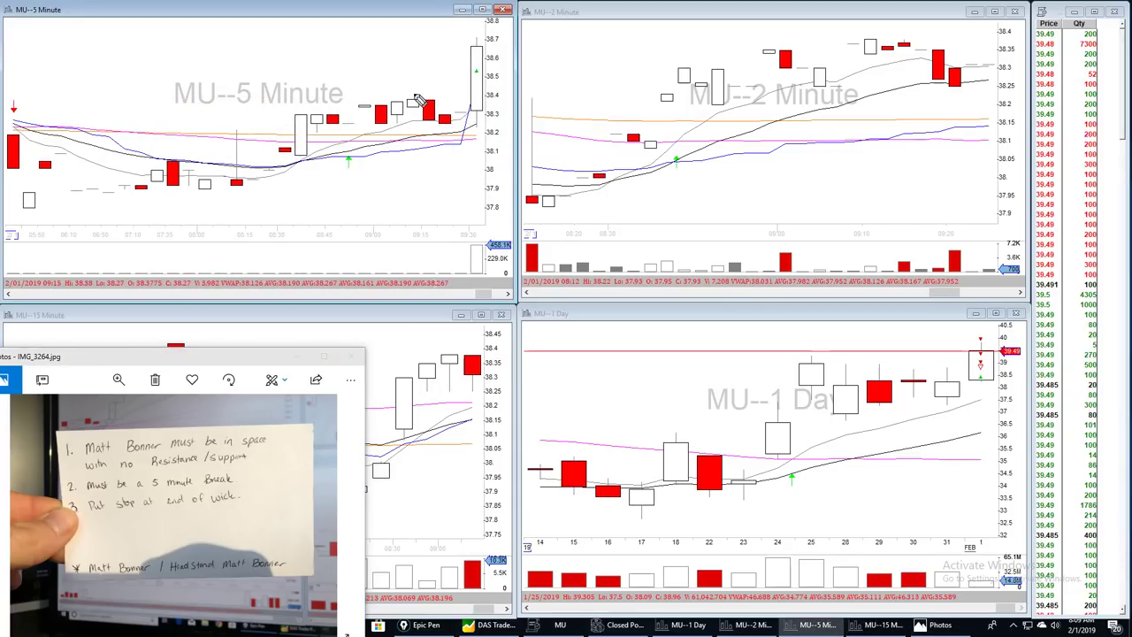
{"action": "left_click_drag", "start_coordinate": [405, 99], "coordinate": [474, 103]}
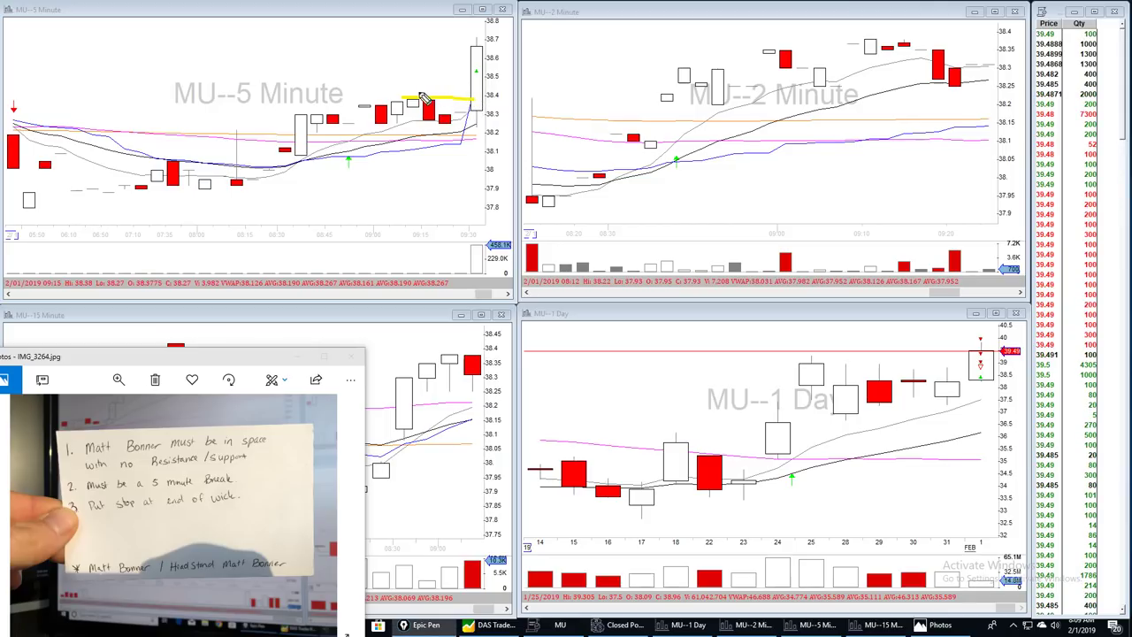
{"action": "left_click_drag", "start_coordinate": [385, 97], "coordinate": [474, 98]}
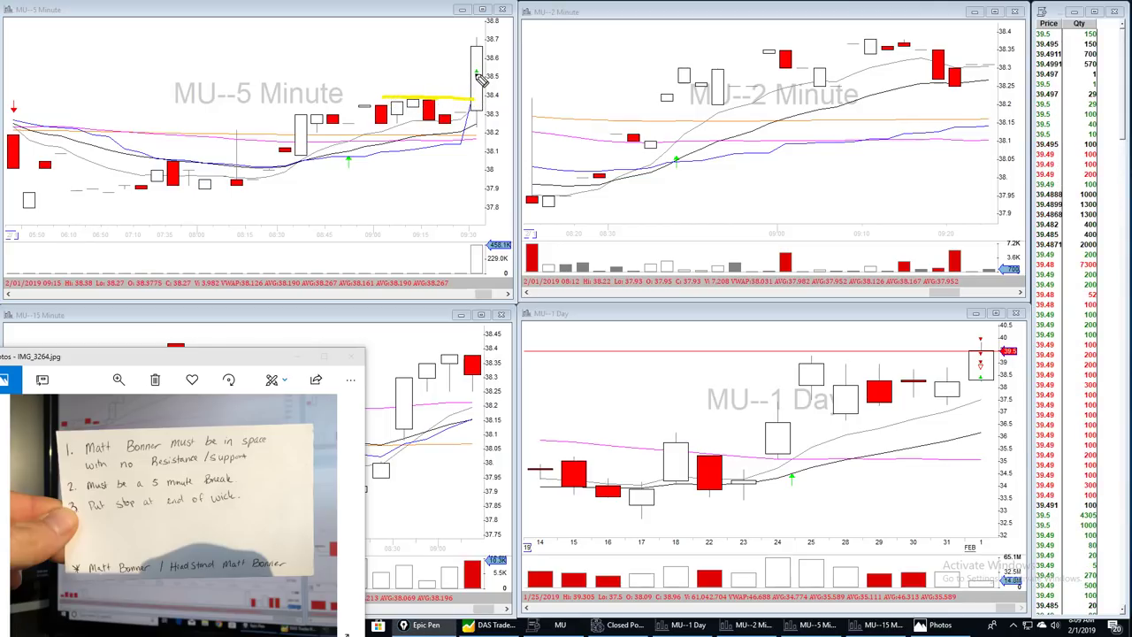
{"action": "key", "text": "ctrl+shift+c"}
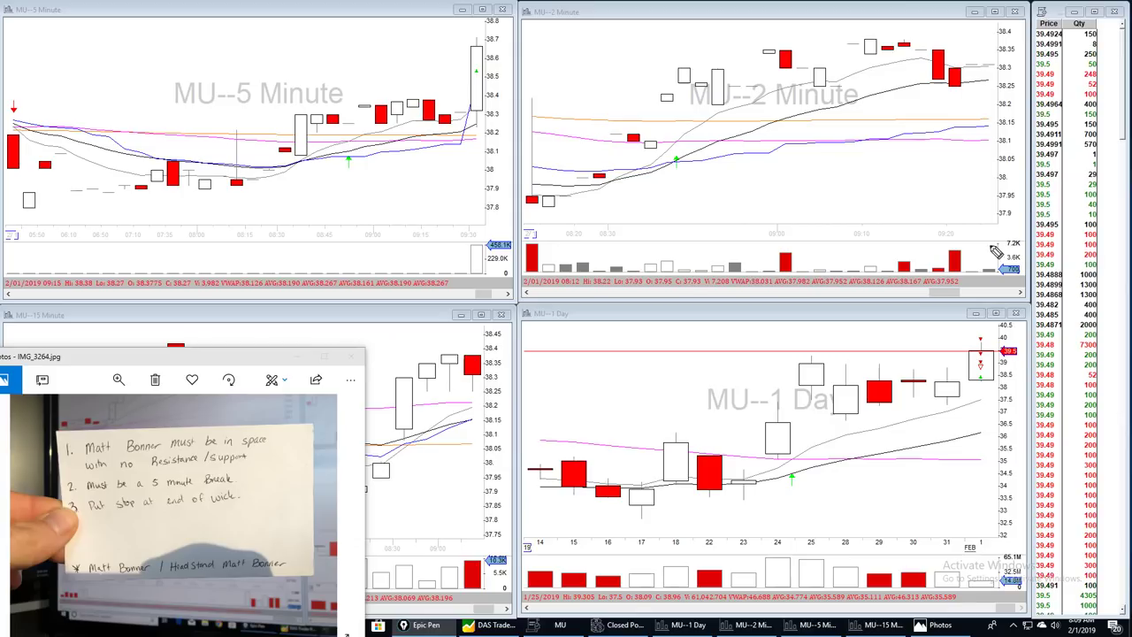
- Bring the latest 2-minute candles into view and mark an X beneath the red candle
{"action": "left_click", "coordinate": [1020, 294]}
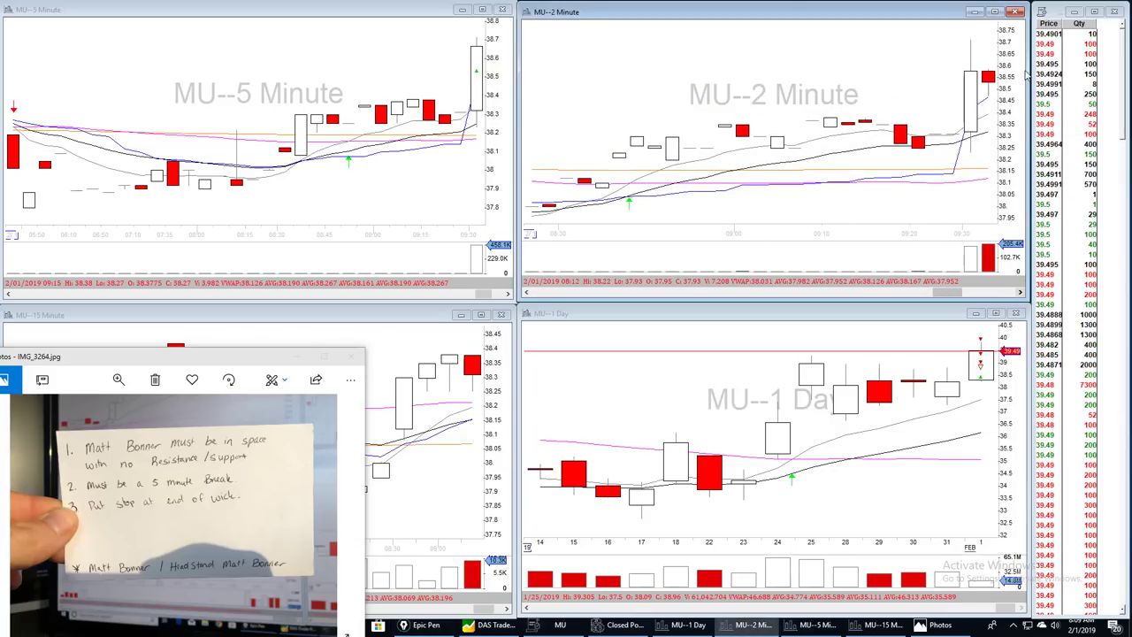
{"action": "scroll", "coordinate": [982, 130], "scroll_direction": "up", "scroll_amount": 2}
{"action": "scroll", "coordinate": [981, 130], "scroll_direction": "up", "scroll_amount": 3}
{"action": "scroll", "coordinate": [981, 130], "scroll_direction": "up", "scroll_amount": 2}
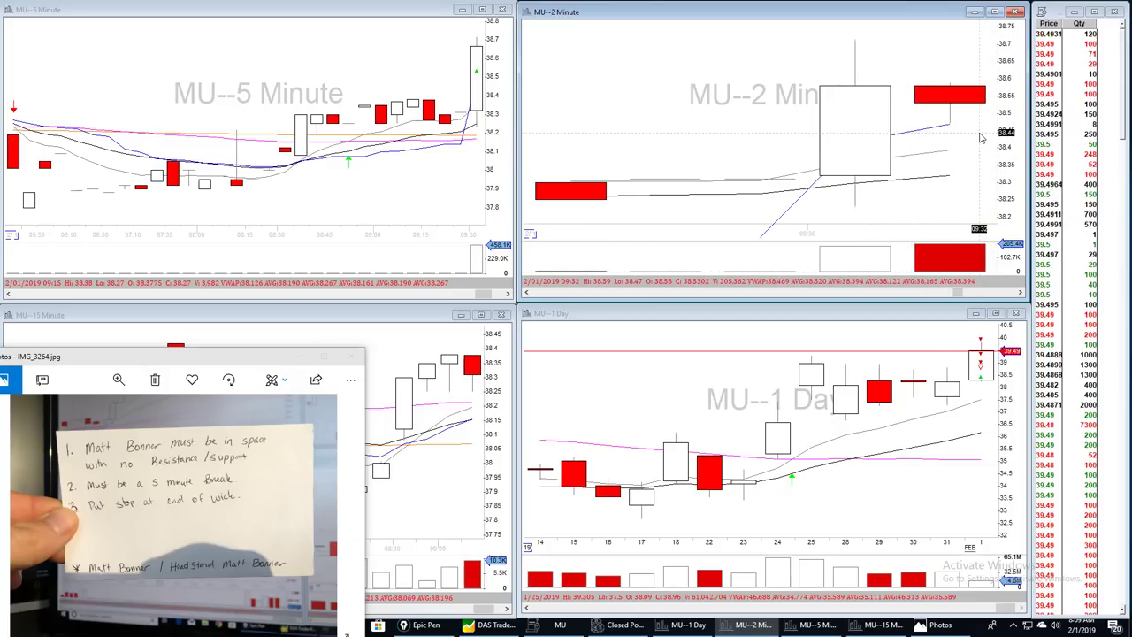
{"action": "scroll", "coordinate": [986, 118], "scroll_direction": "down", "scroll_amount": 1}
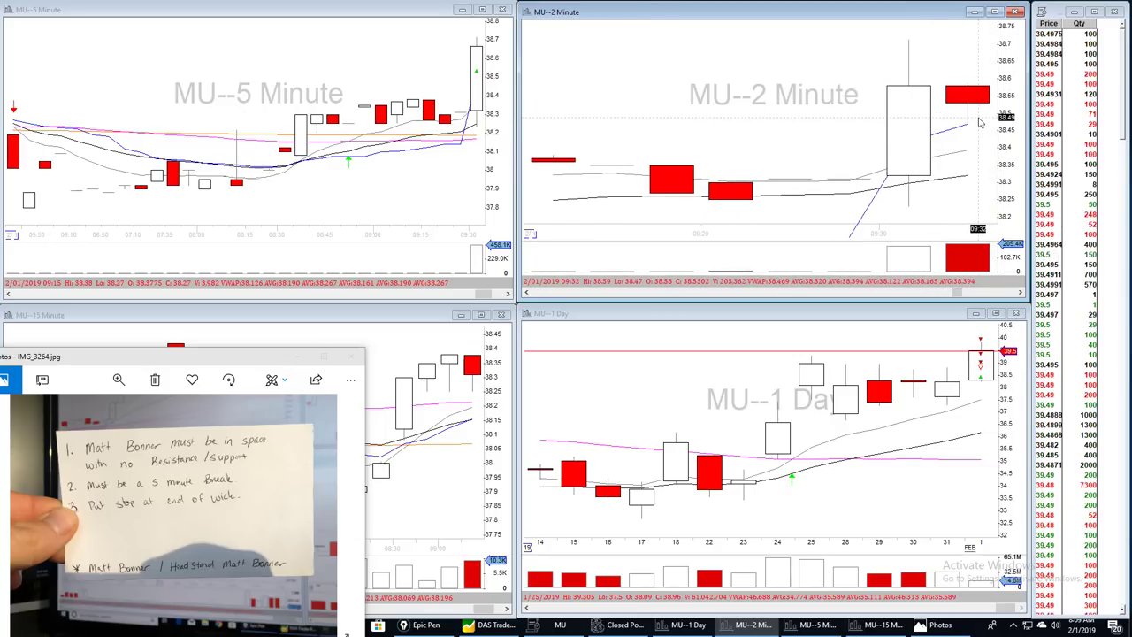
{"action": "key", "text": "ctrl+shift+p"}
{"action": "left_click_drag", "start_coordinate": [981, 115], "coordinate": [986, 139]}
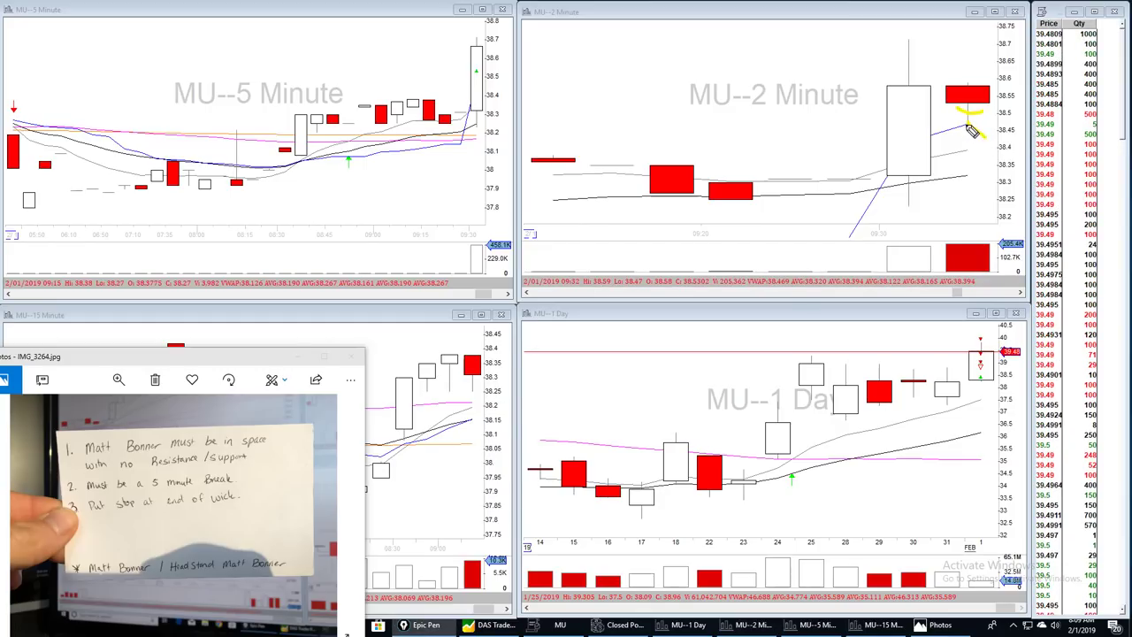
{"action": "left_click_drag", "start_coordinate": [986, 112], "coordinate": [958, 139]}
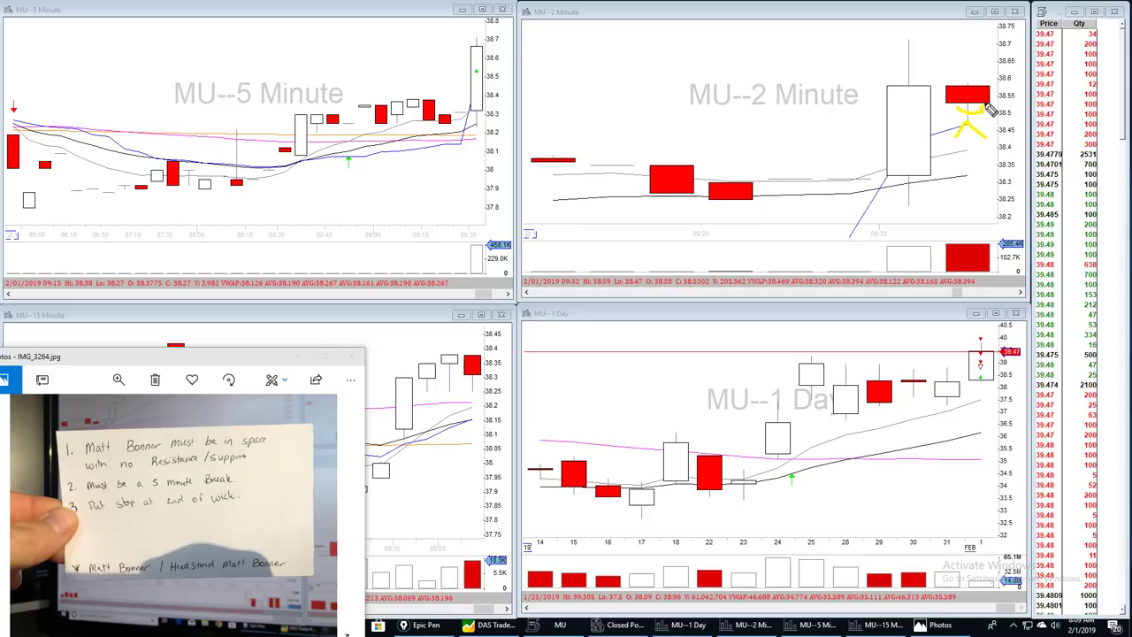
{"action": "left_click_drag", "start_coordinate": [991, 118], "coordinate": [1004, 123]}
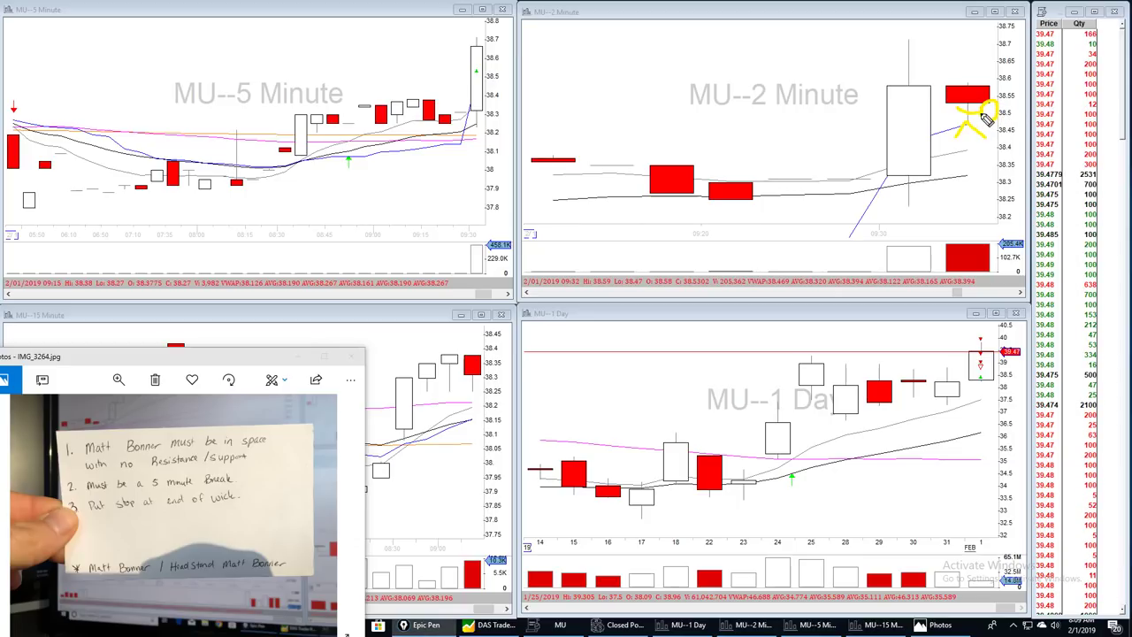
- Trace the 5-minute breakout and 2-minute title, clear, mark both latest candles, then erase again
{"action": "left_click_drag", "start_coordinate": [409, 105], "coordinate": [482, 78]}
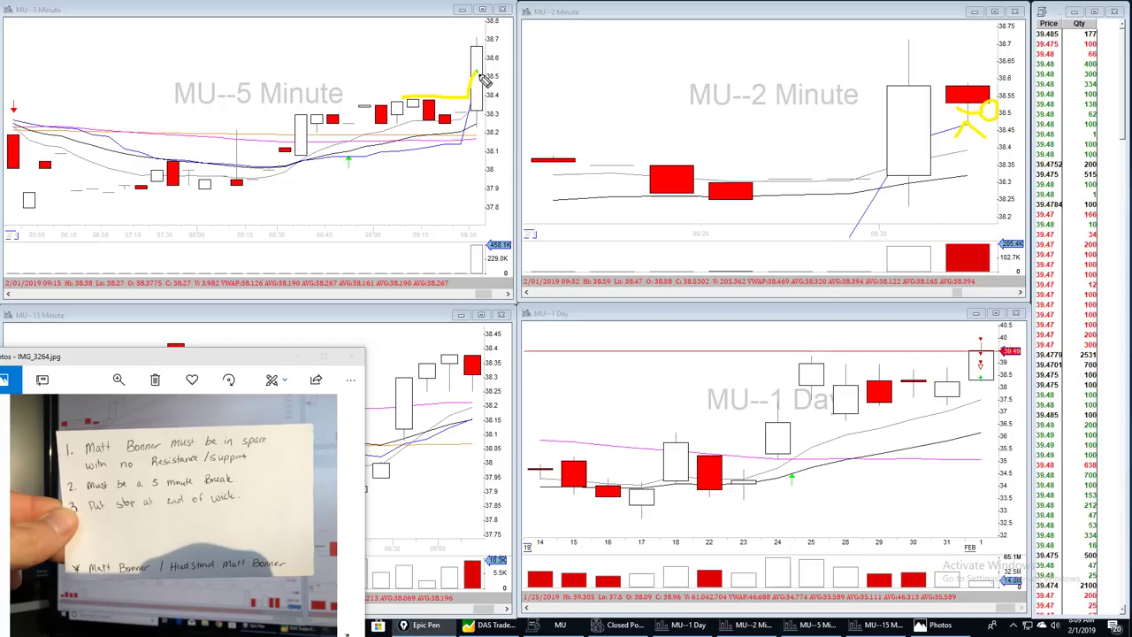
{"action": "left_click_drag", "start_coordinate": [722, 113], "coordinate": [759, 112]}
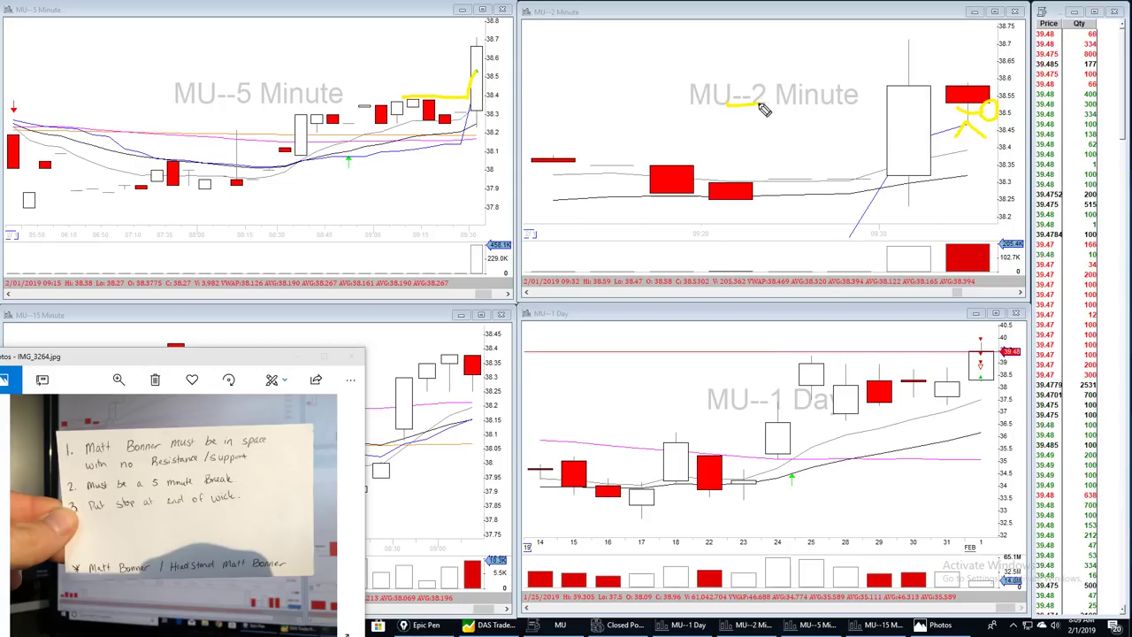
{"action": "key", "text": "ctrl+shift+c"}
{"action": "left_click_drag", "start_coordinate": [440, 83], "coordinate": [457, 64]}
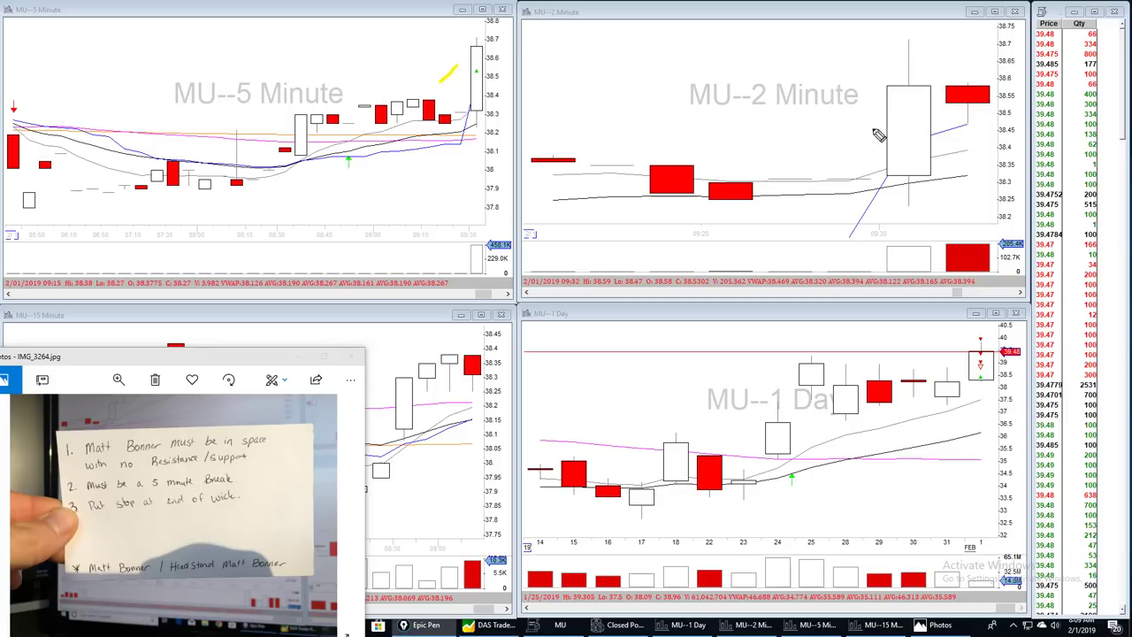
{"action": "mouse_move", "coordinate": [939, 112]}
{"action": "left_mouse_down"}
{"action": "mouse_move", "coordinate": [984, 113]}
{"action": "mouse_move", "coordinate": [963, 131]}
{"action": "left_mouse_up"}
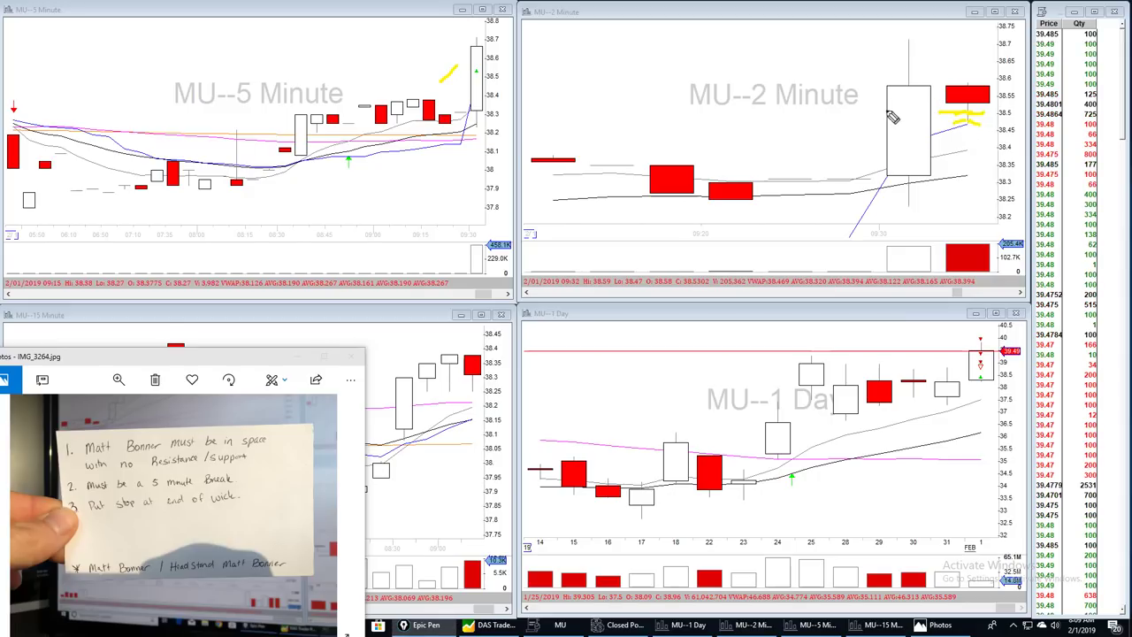
{"action": "key", "text": "ctrl+shift+c"}
{"action": "left_click", "coordinate": [967, 126]}
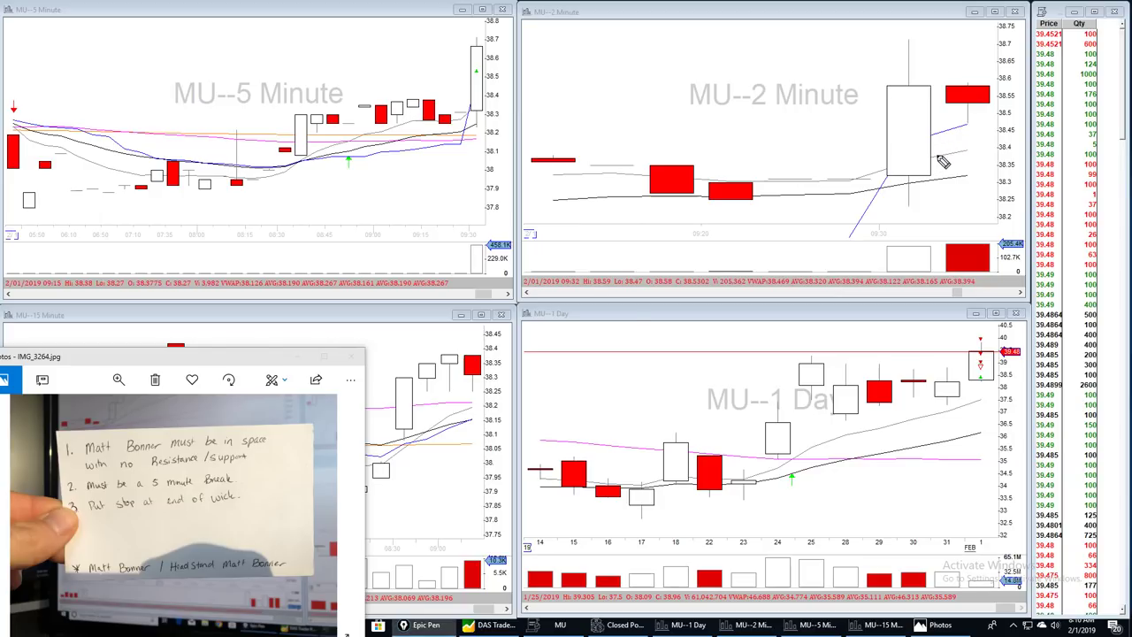
- Highlight 'in space' on the note and draw yellow lines above all four MU charts
{"action": "left_click_drag", "start_coordinate": [217, 429], "coordinate": [287, 429]}
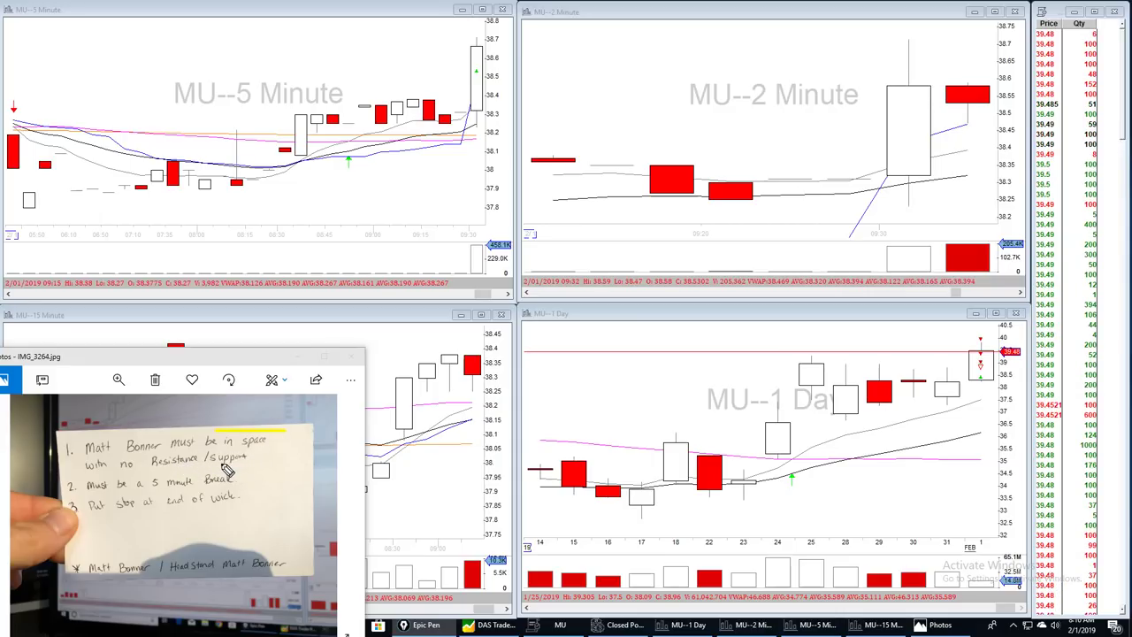
{"action": "left_click_drag", "start_coordinate": [440, 55], "coordinate": [458, 36]}
{"action": "left_click_drag", "start_coordinate": [865, 60], "coordinate": [950, 44]}
{"action": "left_click_drag", "start_coordinate": [472, 334], "coordinate": [399, 343]}
{"action": "left_click_drag", "start_coordinate": [916, 345], "coordinate": [987, 335]}
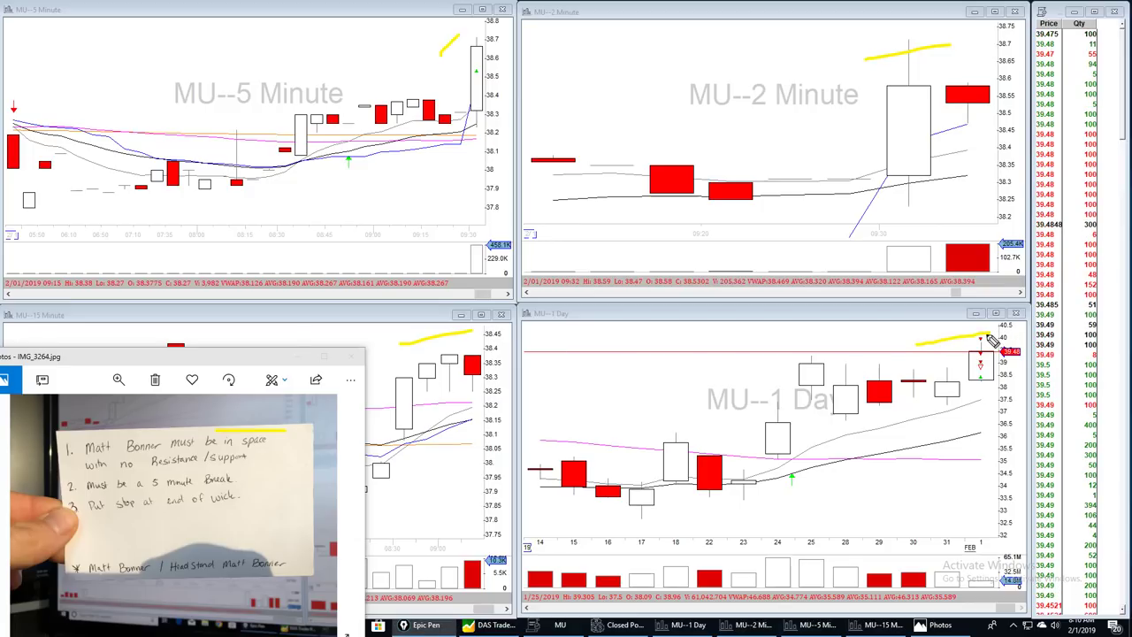
- Advance the 2-minute chart one candle, mark the red candle's low and the blue-line touch
{"action": "left_click", "coordinate": [1020, 293]}
{"action": "key", "text": "ctrl+shift+c"}
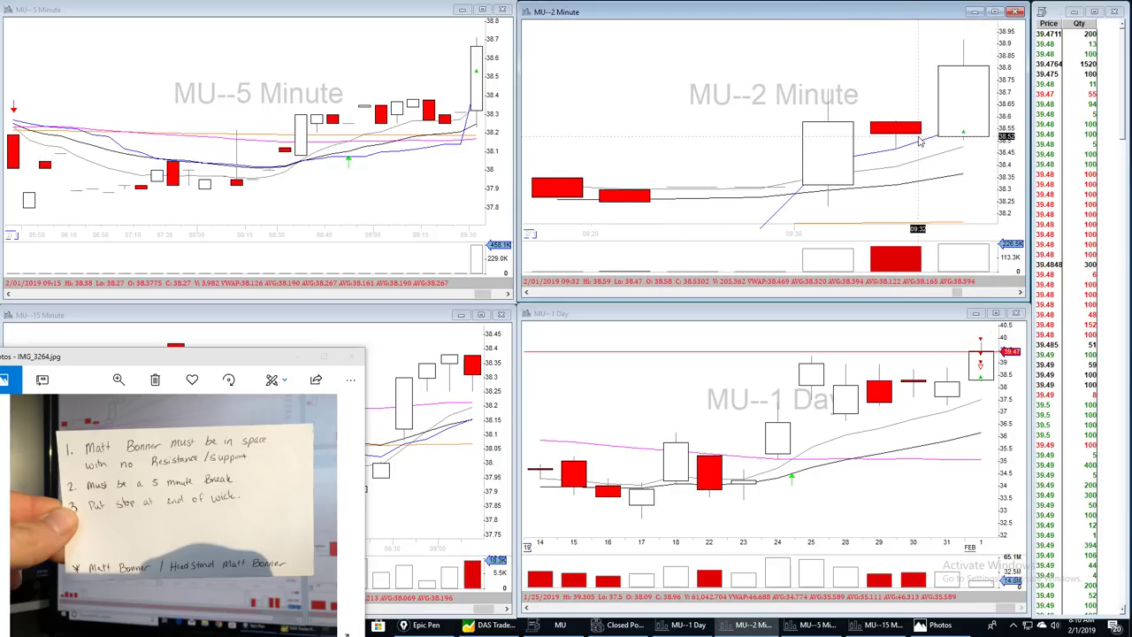
{"action": "mouse_move", "coordinate": [920, 137]}
{"action": "left_mouse_down"}
{"action": "mouse_move", "coordinate": [933, 143]}
{"action": "mouse_move", "coordinate": [927, 122]}
{"action": "left_mouse_up"}
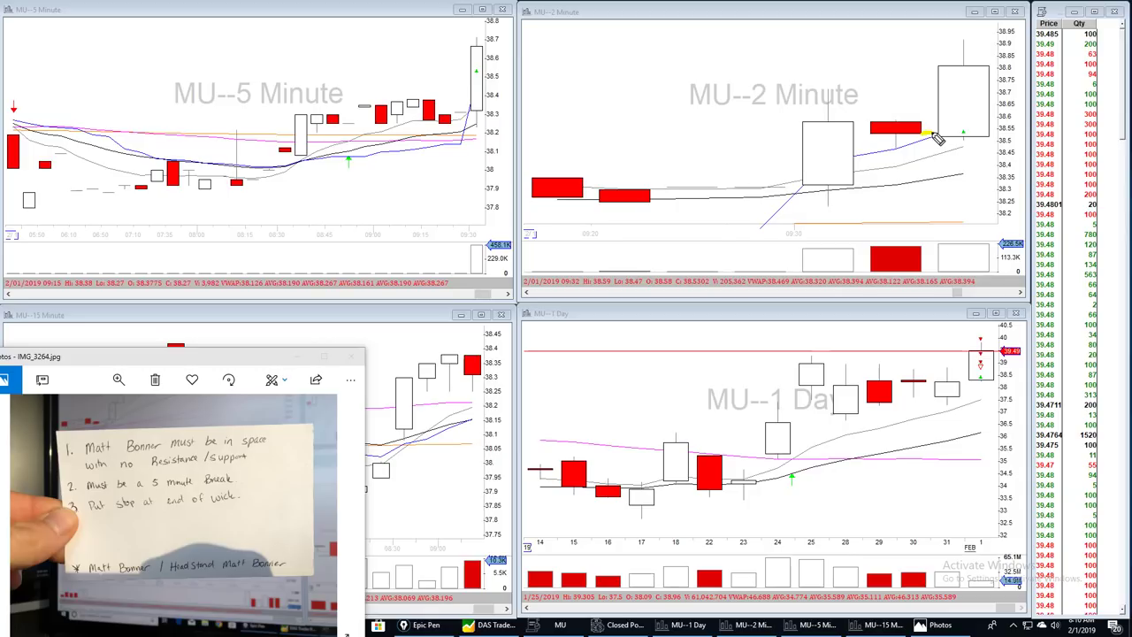
{"action": "mouse_move", "coordinate": [938, 139]}
{"action": "left_mouse_down"}
{"action": "mouse_move", "coordinate": [948, 142]}
{"action": "mouse_move", "coordinate": [902, 152]}
{"action": "left_mouse_up"}
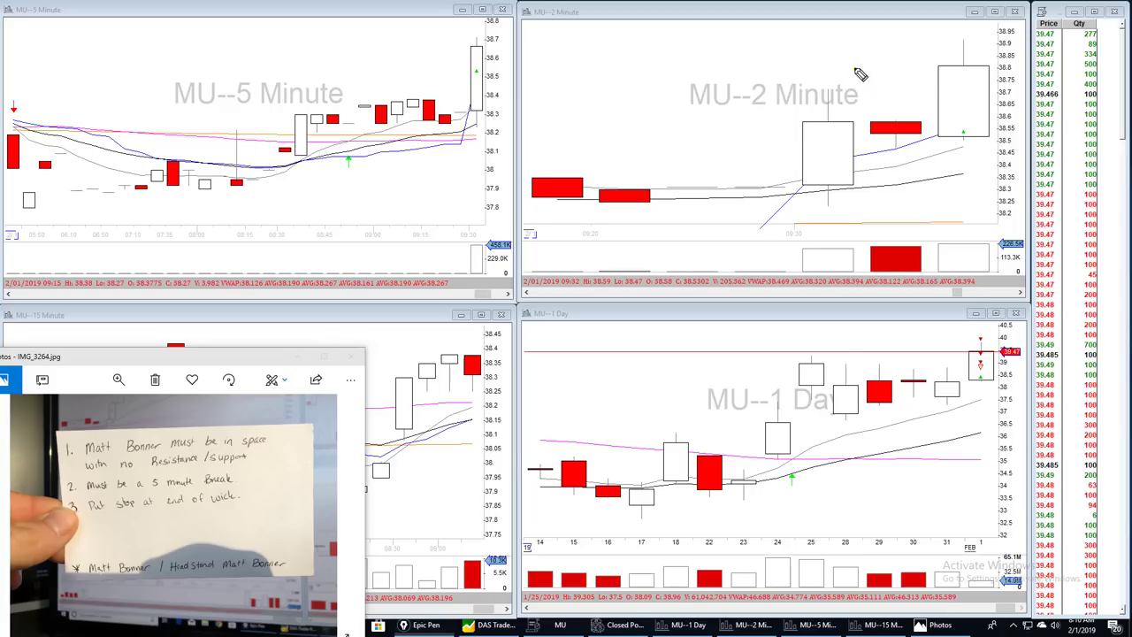
{"action": "mouse_move", "coordinate": [854, 68]}
{"action": "left_mouse_down"}
{"action": "mouse_move", "coordinate": [682, 45]}
{"action": "mouse_move", "coordinate": [697, 147]}
{"action": "mouse_move", "coordinate": [842, 154]}
{"action": "mouse_move", "coordinate": [884, 112]}
{"action": "mouse_move", "coordinate": [868, 74]}
{"action": "left_mouse_up"}
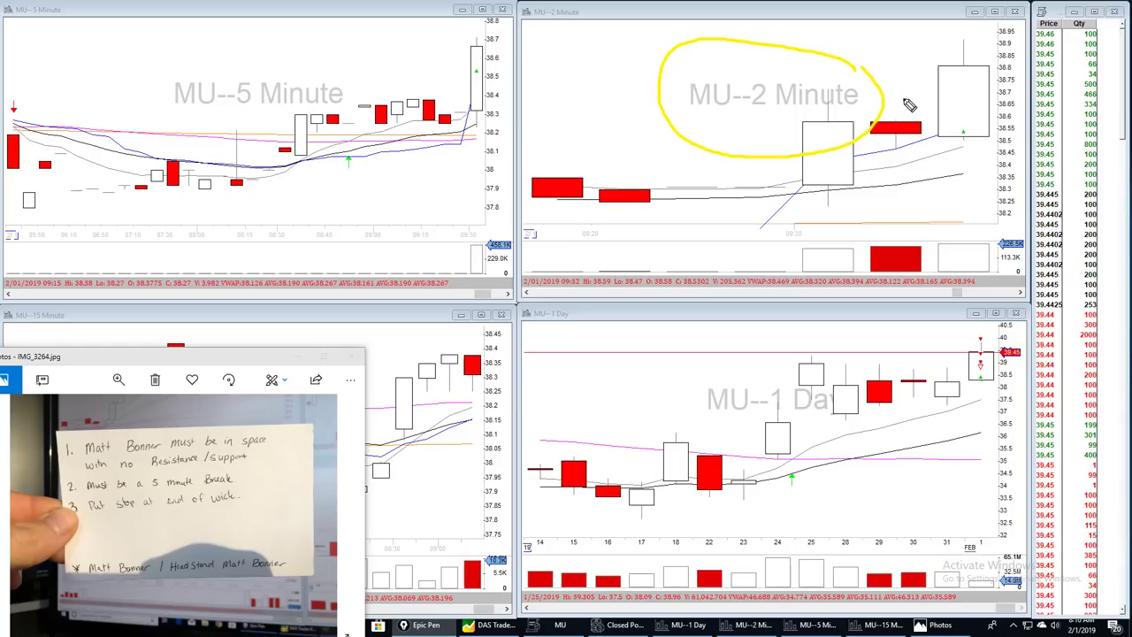
{"action": "key", "text": "ctrl+shift+c"}
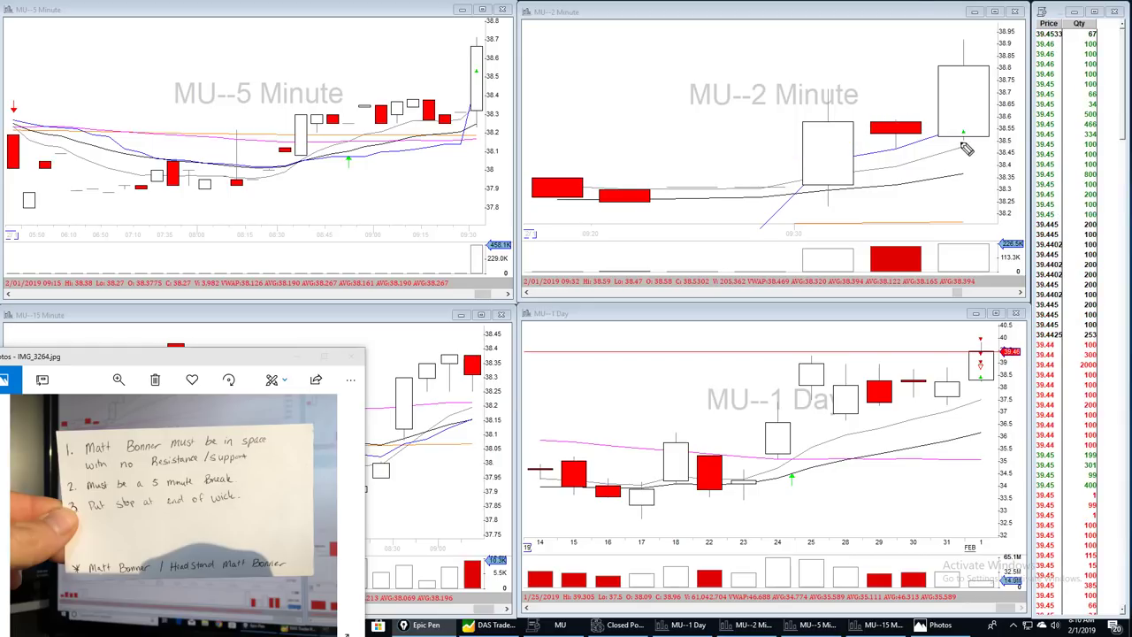
{"action": "left_click_drag", "start_coordinate": [889, 147], "coordinate": [907, 155]}
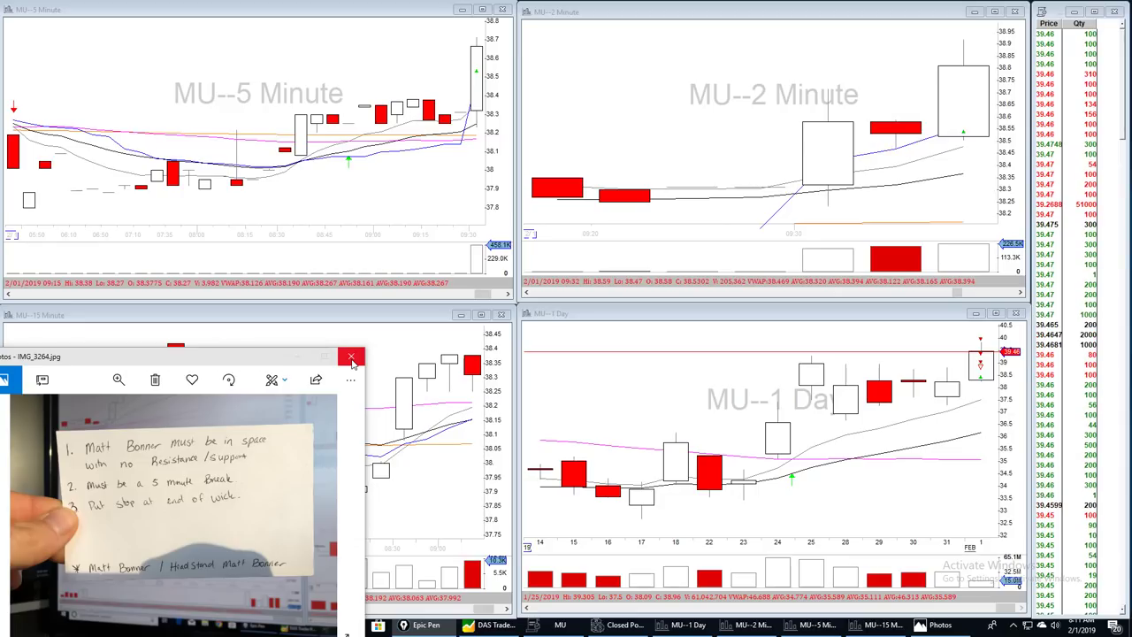
- Close the note photo, advance one 2-minute candle, trace its low-to-high range, then clear
{"action": "left_click", "coordinate": [351, 358]}
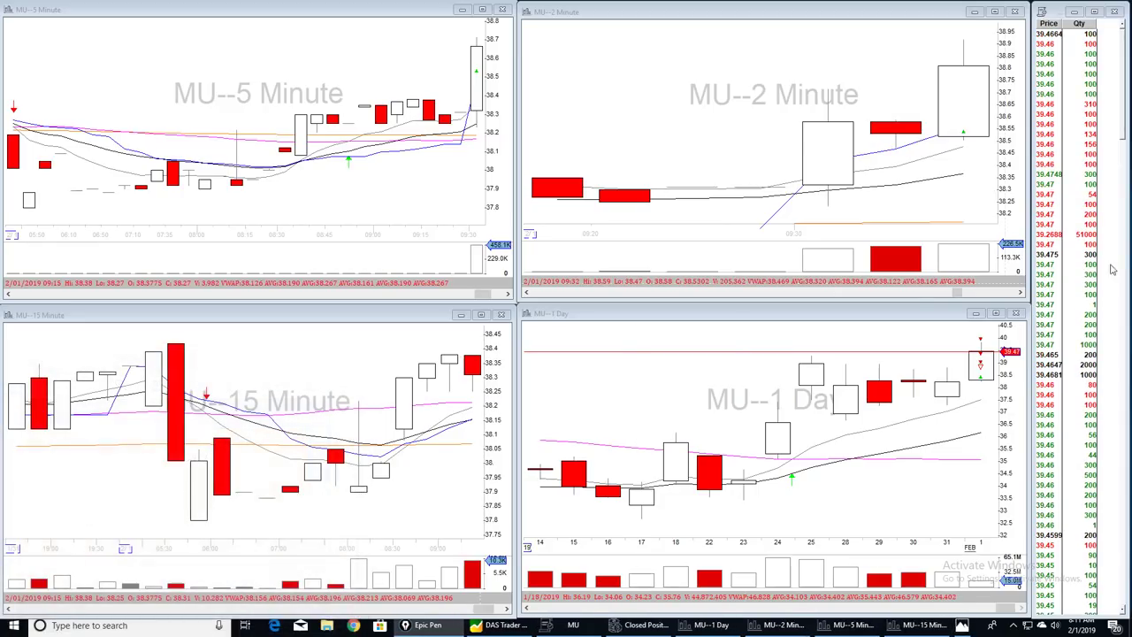
{"action": "left_click", "coordinate": [1019, 292]}
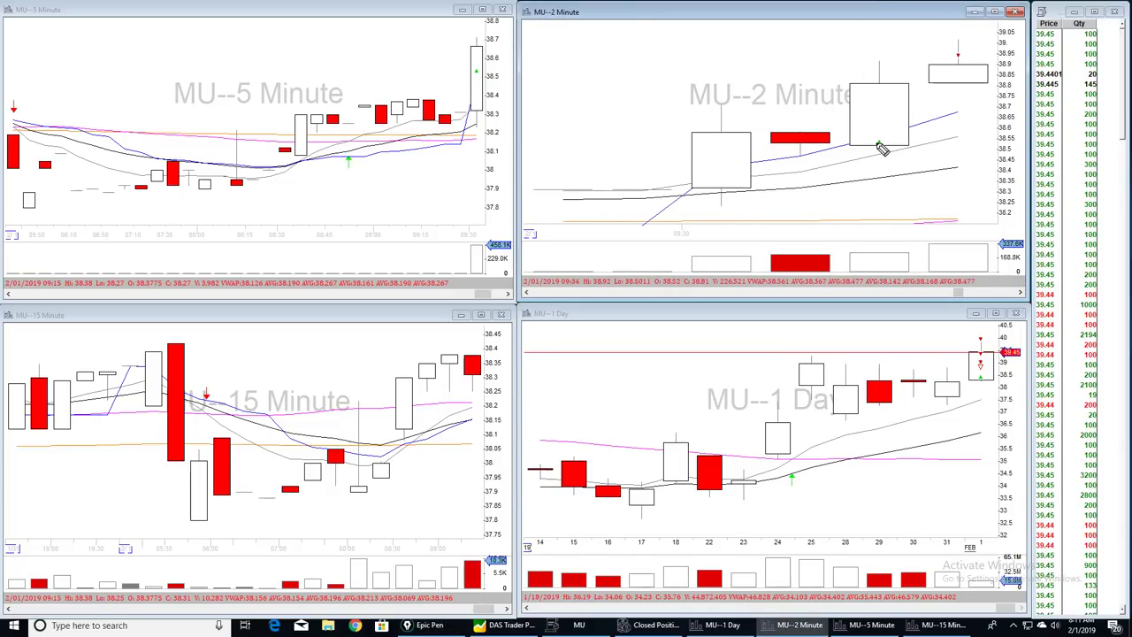
{"action": "left_click_drag", "start_coordinate": [879, 144], "coordinate": [863, 164]}
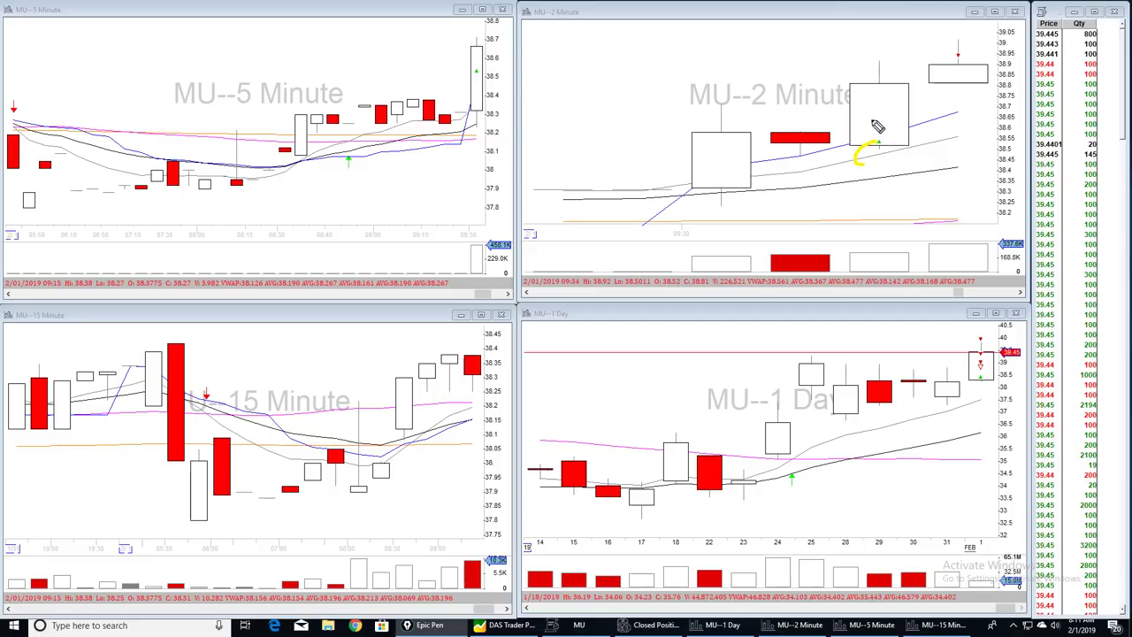
{"action": "mouse_move", "coordinate": [876, 141]}
{"action": "left_mouse_down"}
{"action": "mouse_move", "coordinate": [844, 96]}
{"action": "mouse_move", "coordinate": [893, 50]}
{"action": "left_mouse_up"}
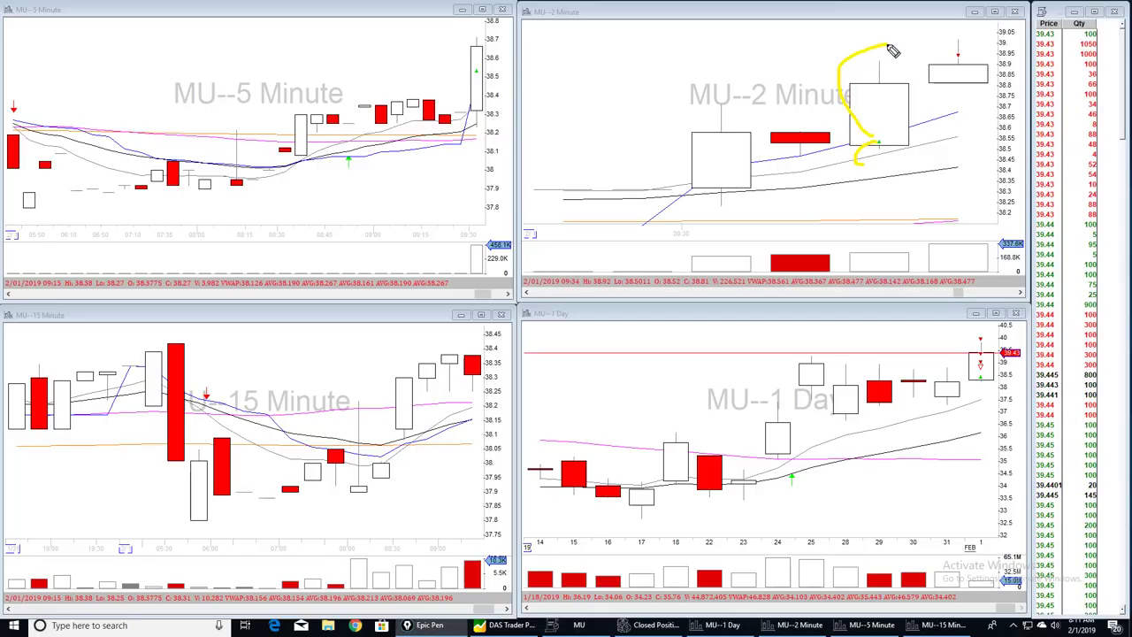
{"action": "key", "text": "ctrl+shift+c"}
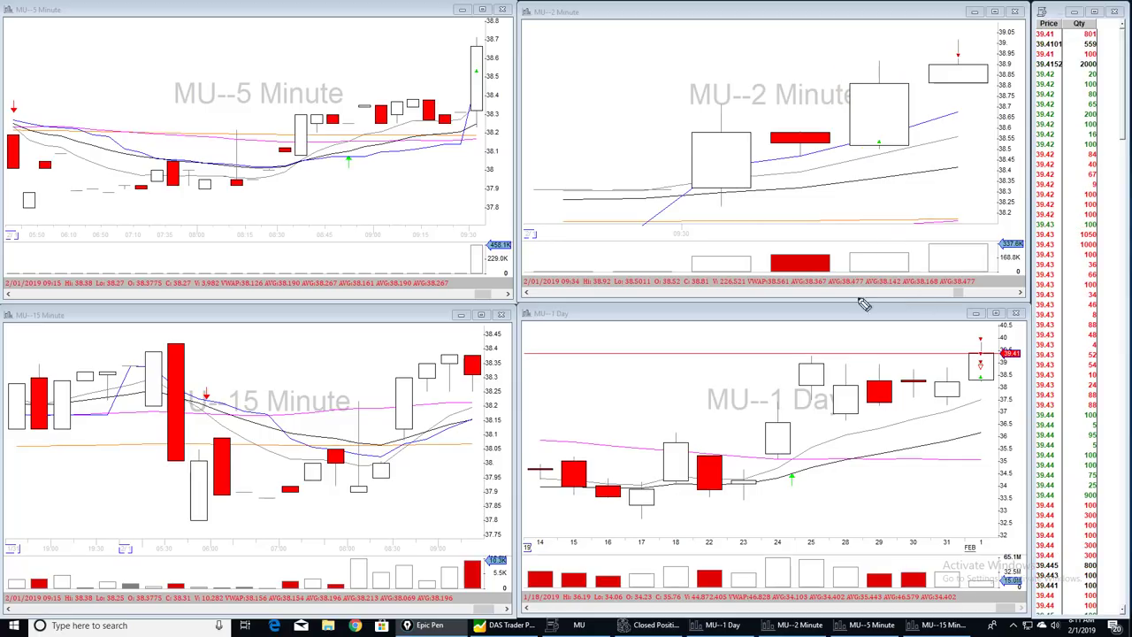
- Advance two more candles, circle the sell-arrow candle and mark the Jan 25 daily high
{"action": "left_click", "coordinate": [1020, 293]}
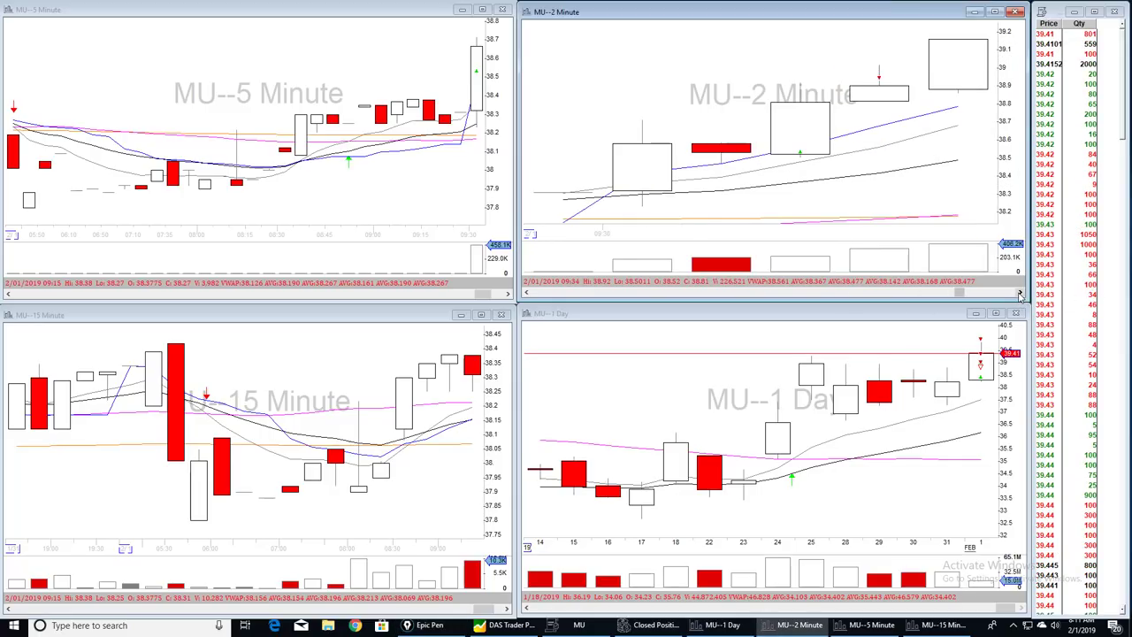
{"action": "left_click", "coordinate": [1019, 293]}
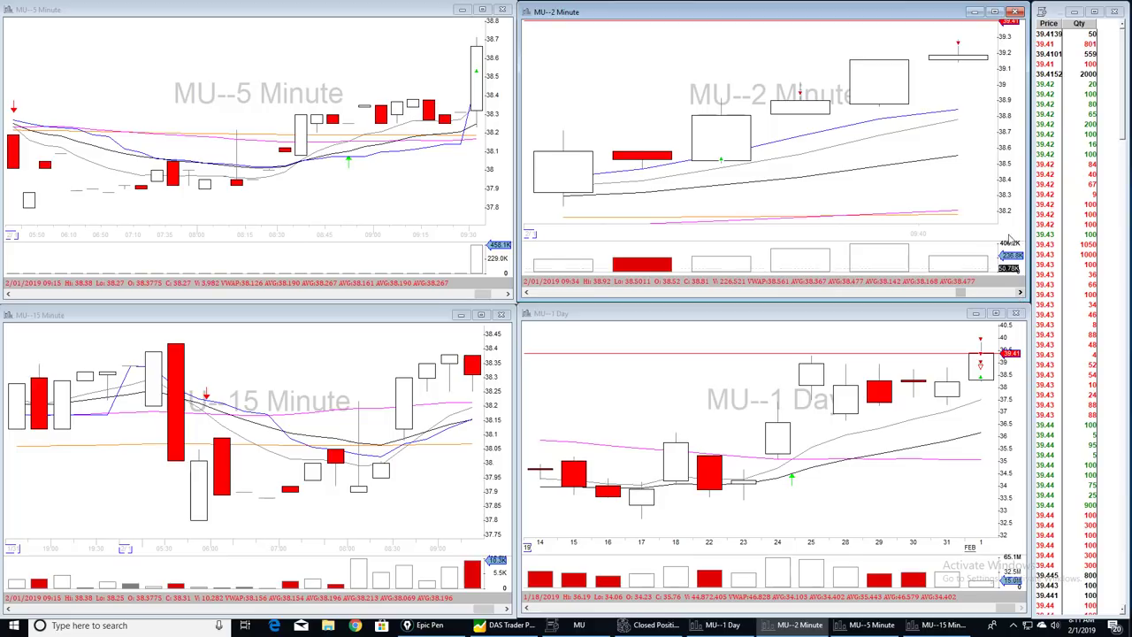
{"action": "mouse_move", "coordinate": [967, 37]}
{"action": "left_mouse_down"}
{"action": "mouse_move", "coordinate": [953, 62]}
{"action": "mouse_move", "coordinate": [967, 39]}
{"action": "left_mouse_up"}
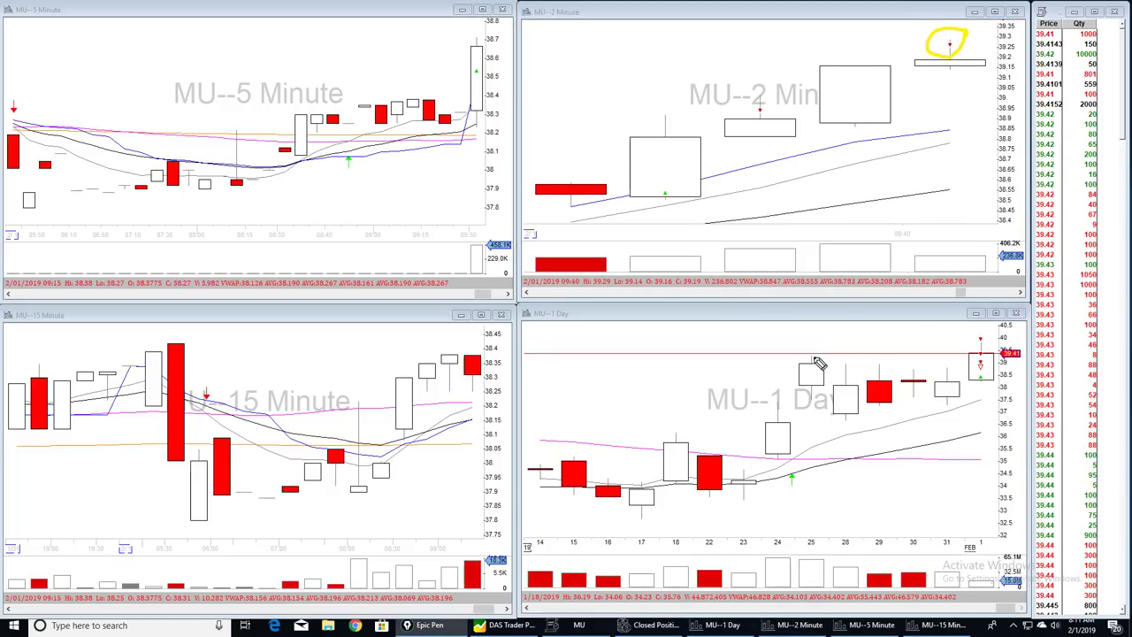
{"action": "left_click_drag", "start_coordinate": [811, 358], "coordinate": [824, 358]}
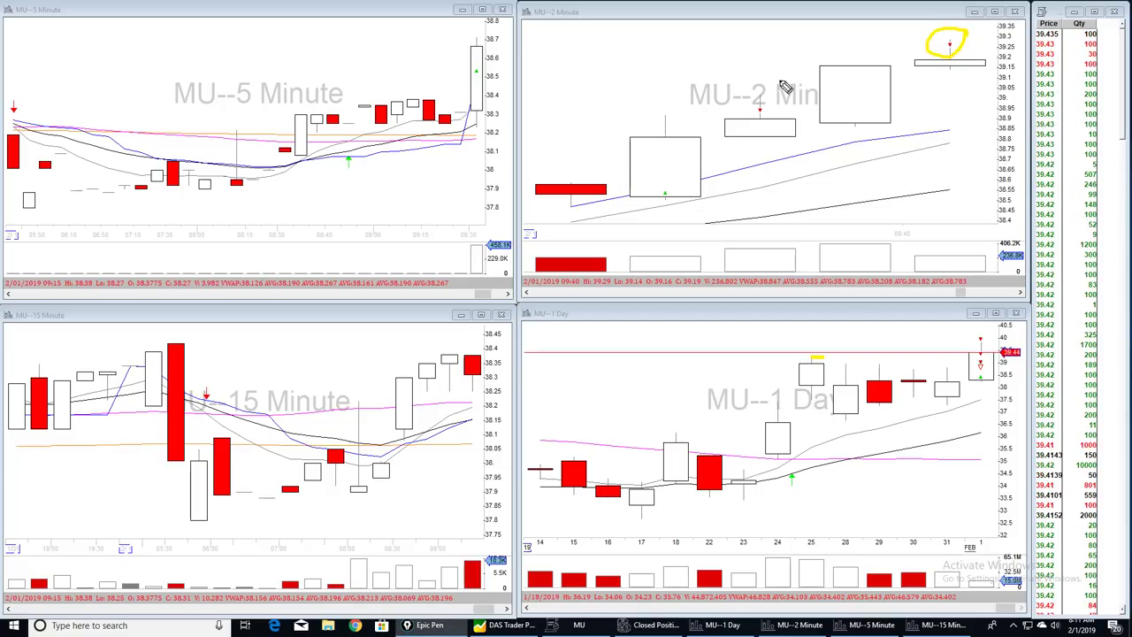
{"action": "left_click_drag", "start_coordinate": [791, 73], "coordinate": [892, 37]}
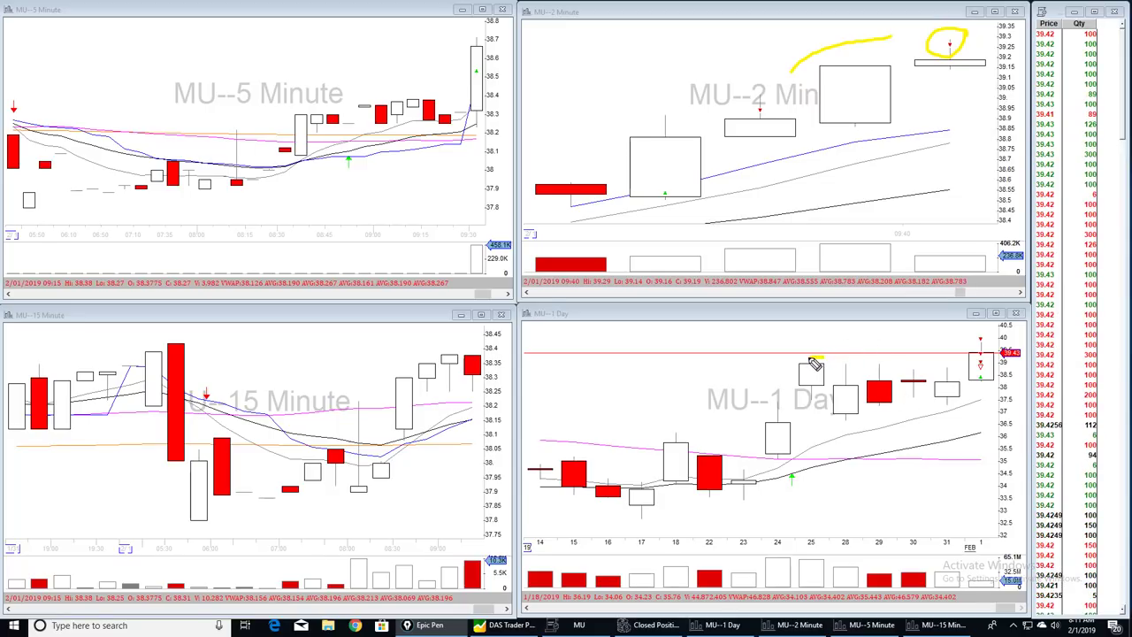
- Clear the ink, show more 2-minute history and trace the rising two-minute lows in yellow
{"action": "key", "text": "ctrl+shift+c"}
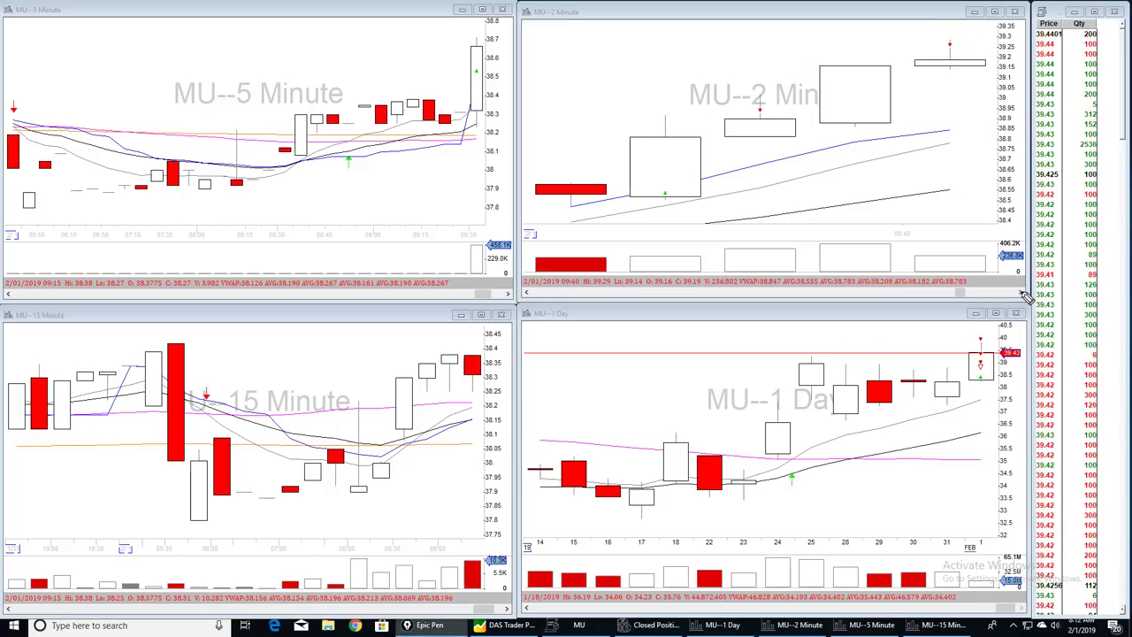
{"action": "left_click", "coordinate": [955, 166]}
{"action": "scroll", "coordinate": [955, 166], "scroll_direction": "down", "scroll_amount": 2}
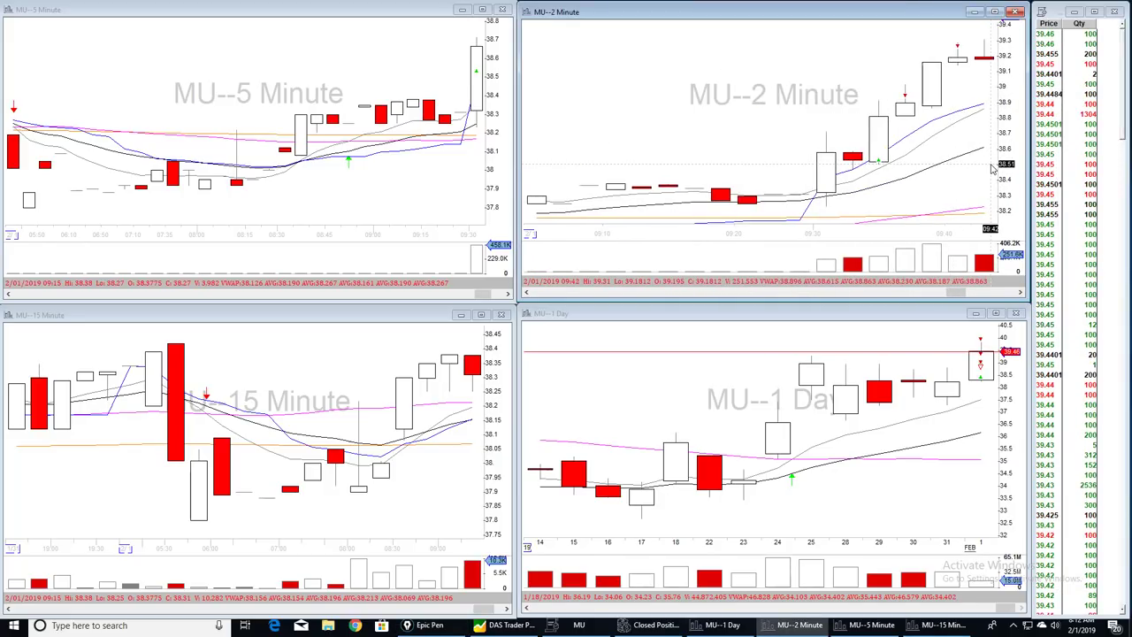
{"action": "scroll", "coordinate": [1002, 212], "scroll_direction": "up", "scroll_amount": 2}
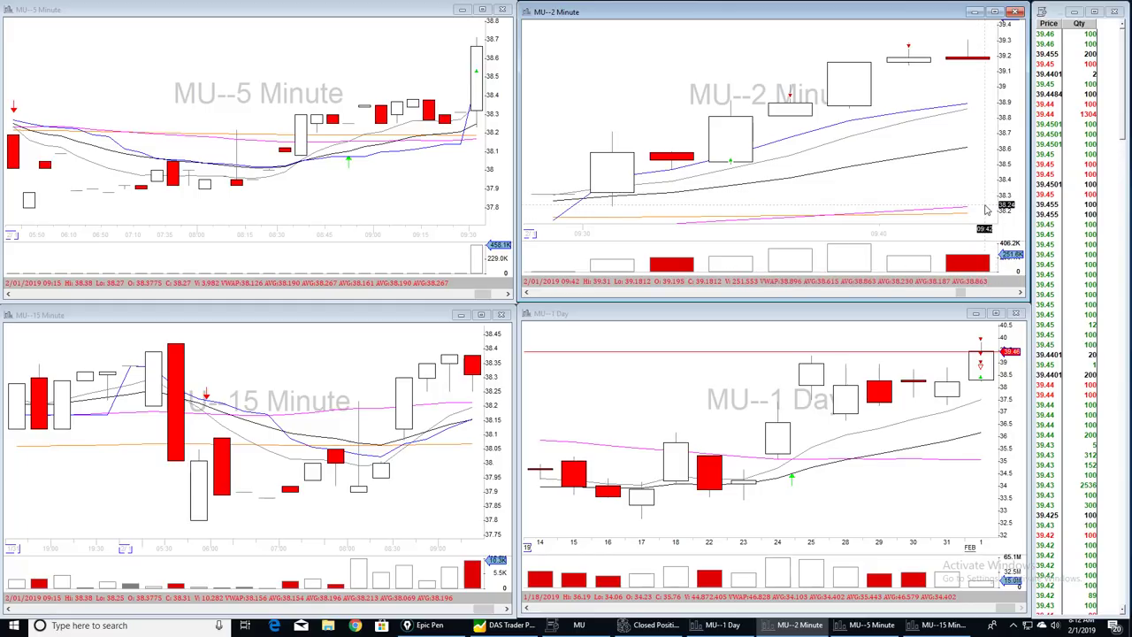
{"action": "scroll", "coordinate": [580, 211], "scroll_direction": "up", "scroll_amount": 1}
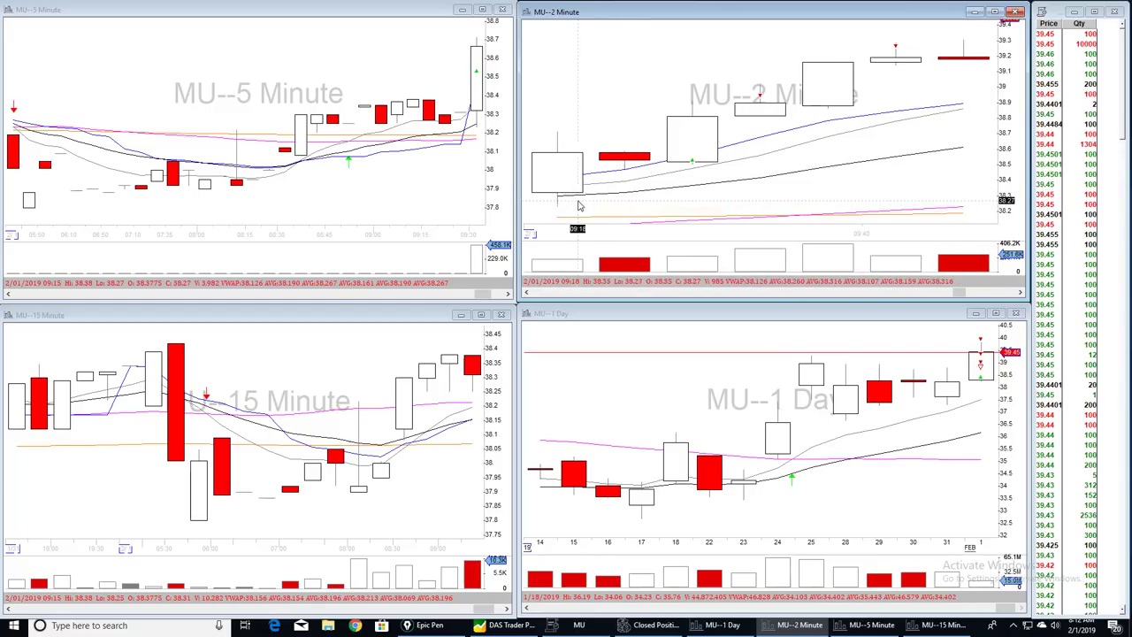
{"action": "scroll", "coordinate": [579, 210], "scroll_direction": "down", "scroll_amount": 1}
{"action": "scroll", "coordinate": [747, 216], "scroll_direction": "down", "scroll_amount": 1}
{"action": "mouse_move", "coordinate": [747, 216]}
{"action": "left_mouse_down"}
{"action": "mouse_move", "coordinate": [771, 182]}
{"action": "mouse_move", "coordinate": [911, 107]}
{"action": "left_mouse_up"}
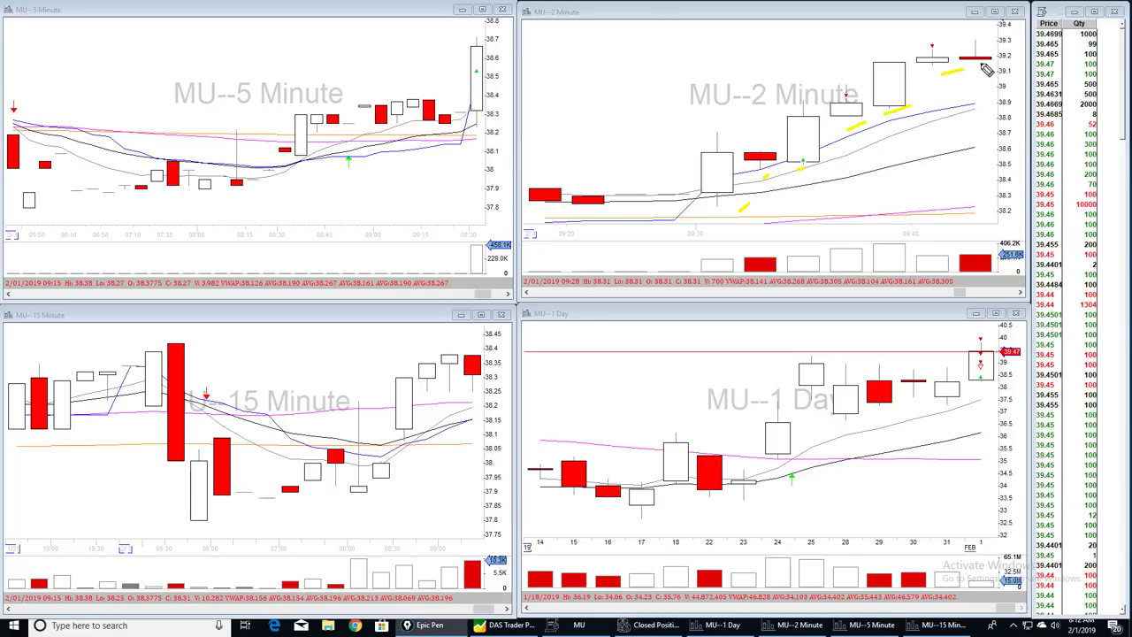
- Advance one bar, circle the newest 2-minute candle, clear the ink and advance another bar
{"action": "left_click", "coordinate": [1022, 294]}
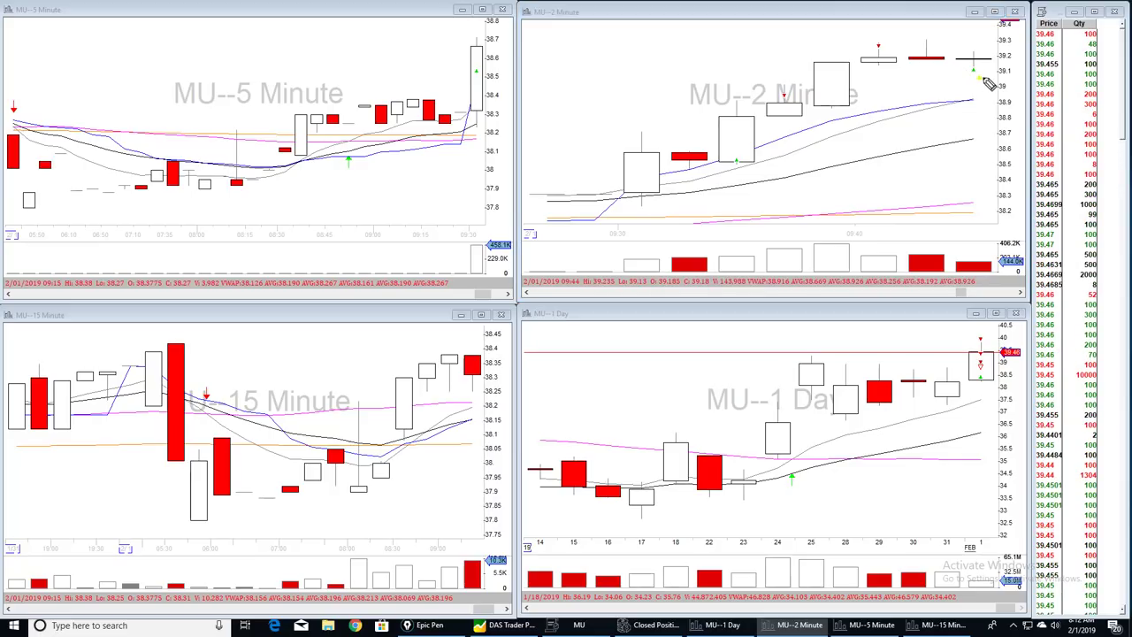
{"action": "mouse_move", "coordinate": [966, 59]}
{"action": "left_mouse_down"}
{"action": "mouse_move", "coordinate": [982, 76]}
{"action": "mouse_move", "coordinate": [965, 64]}
{"action": "left_mouse_up"}
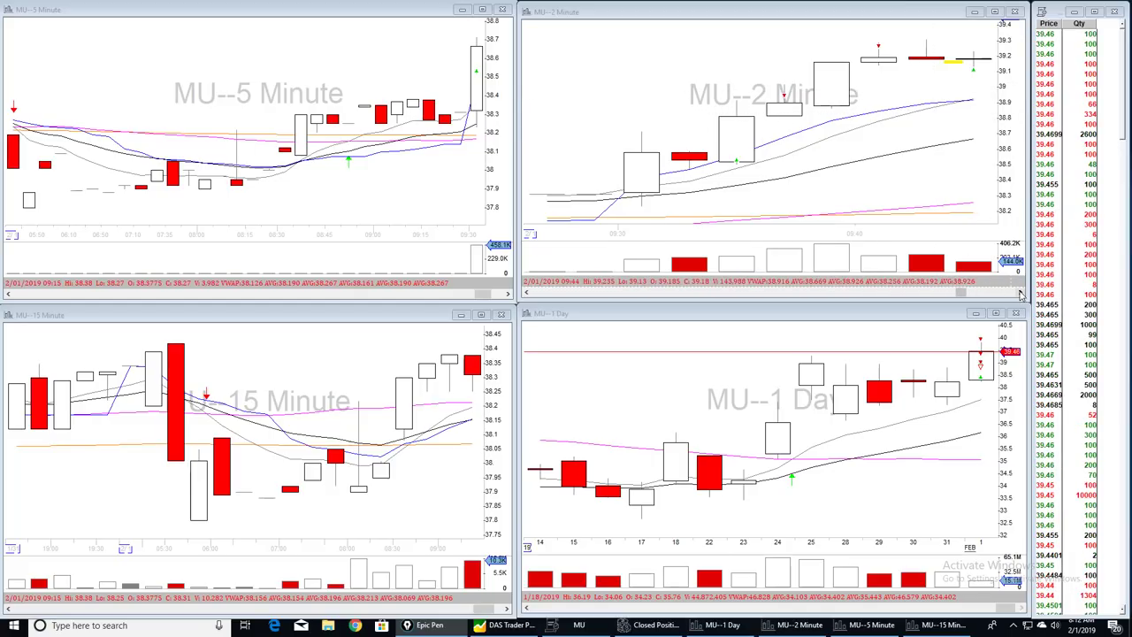
{"action": "left_click_drag", "start_coordinate": [967, 81], "coordinate": [972, 75]}
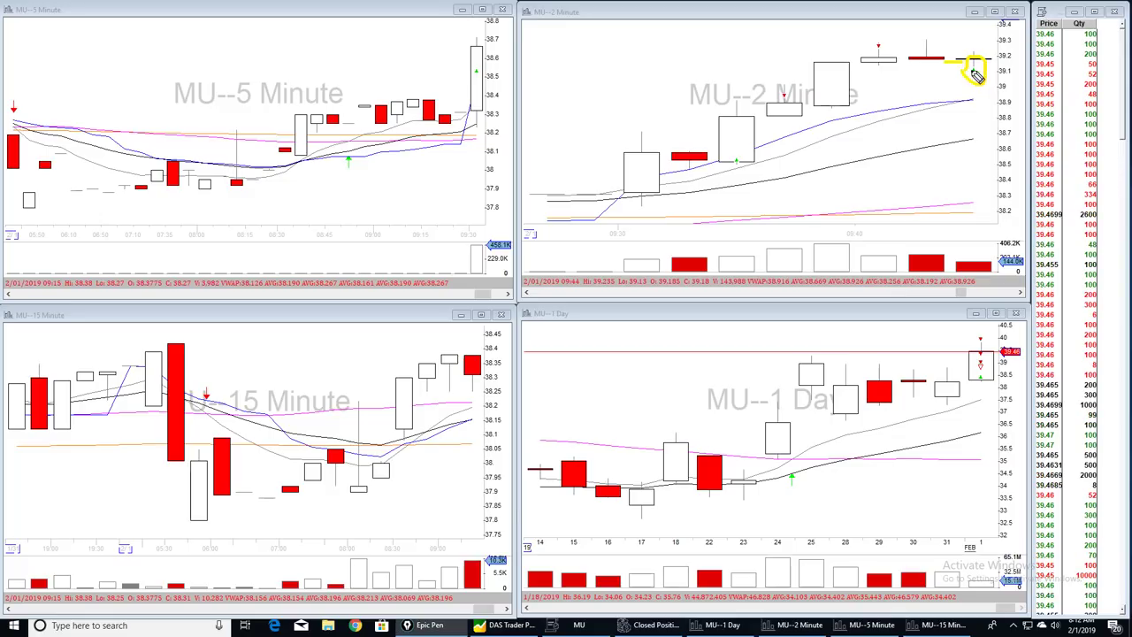
{"action": "key", "text": "ctrl+shift+c"}
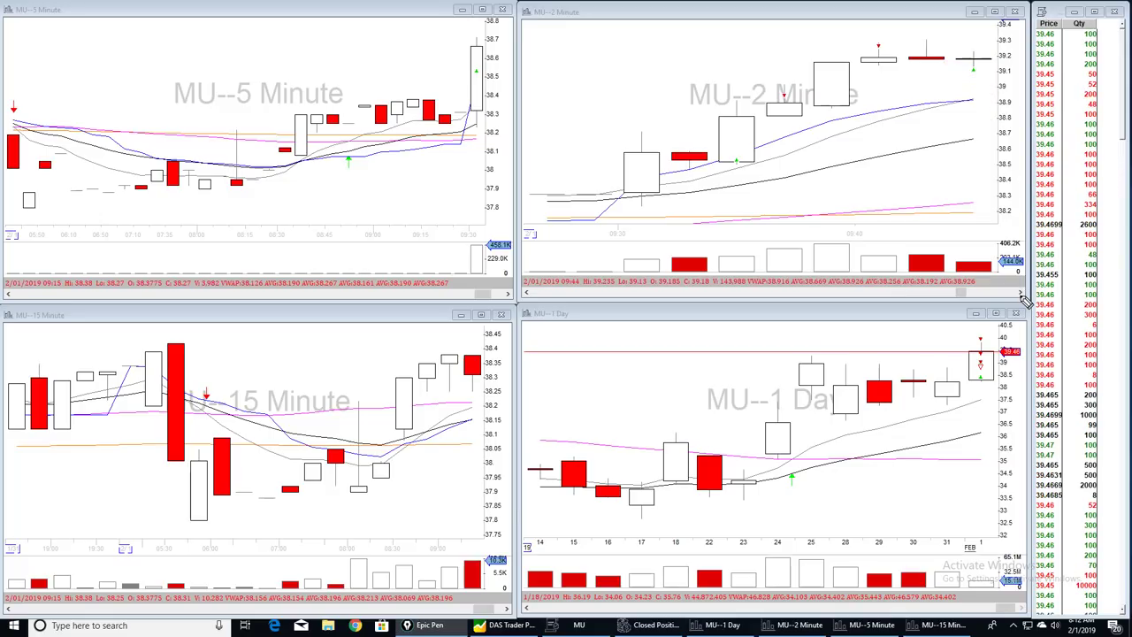
{"action": "left_click", "coordinate": [1022, 295]}
{"action": "left_click", "coordinate": [1022, 295]}
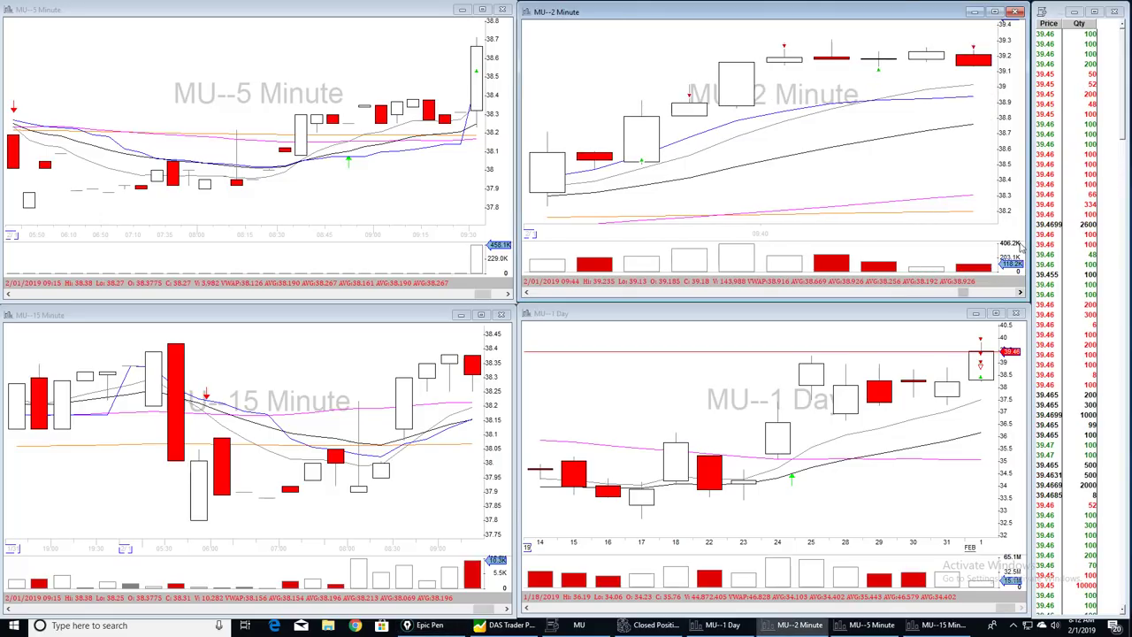
{"action": "left_click_drag", "start_coordinate": [970, 34], "coordinate": [964, 36]}
{"action": "key", "text": "ctrl+shift+c"}
{"action": "mouse_move", "coordinate": [808, 68]}
{"action": "left_mouse_down"}
{"action": "mouse_move", "coordinate": [835, 67]}
{"action": "mouse_move", "coordinate": [827, 39]}
{"action": "left_mouse_up"}
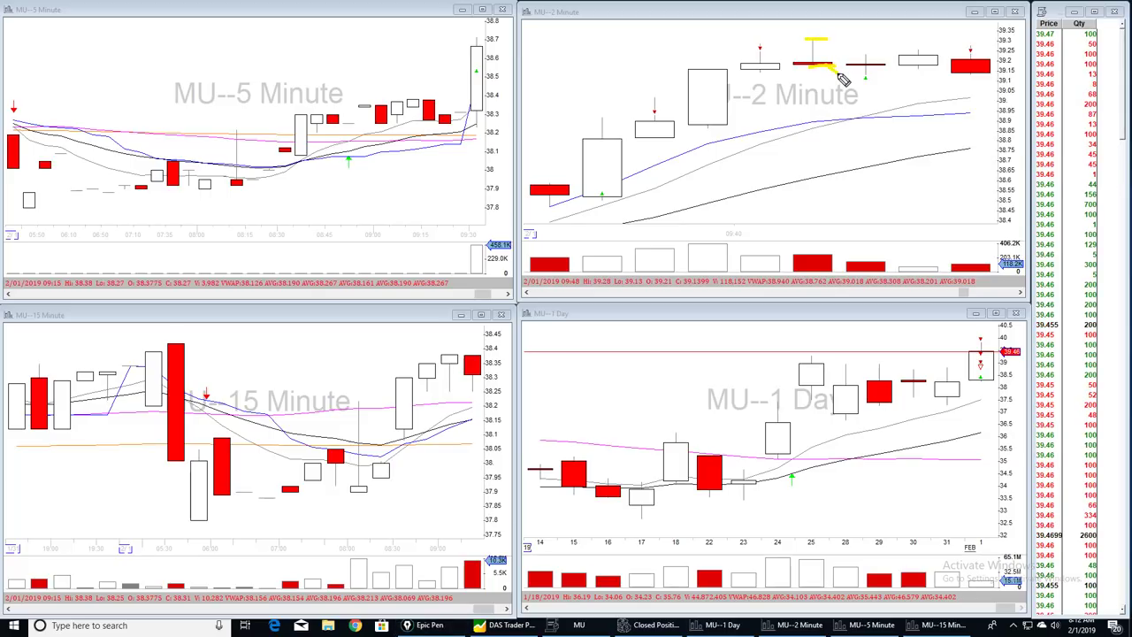
{"action": "left_click_drag", "start_coordinate": [843, 79], "coordinate": [962, 73]}
{"action": "key", "text": "ctrl+z"}
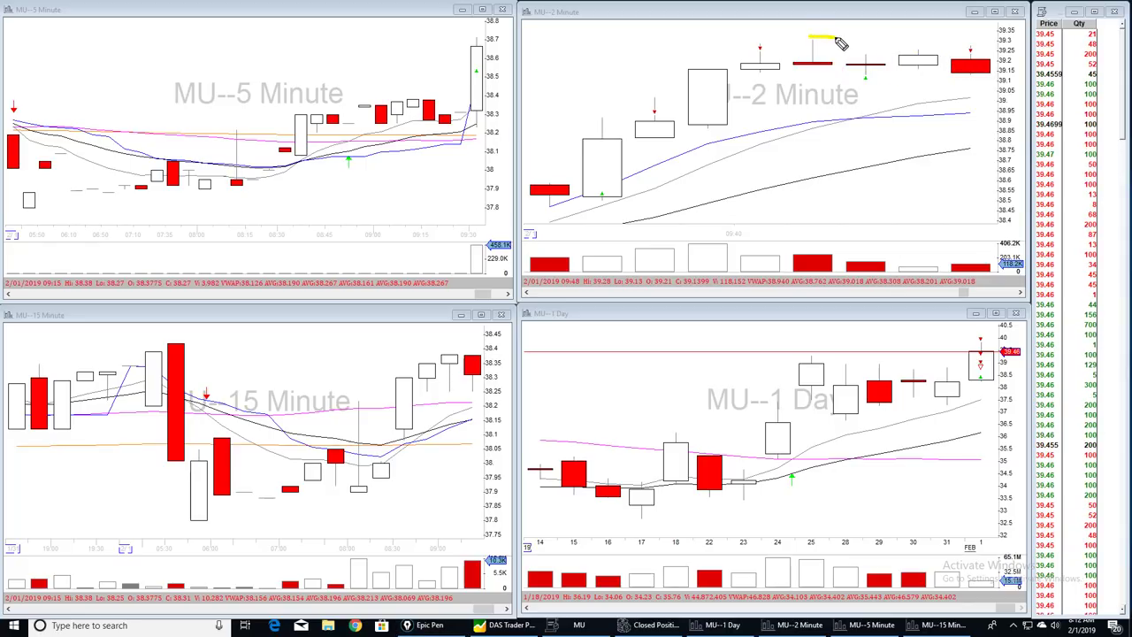
{"action": "left_click_drag", "start_coordinate": [834, 67], "coordinate": [917, 73]}
{"action": "left_click_drag", "start_coordinate": [810, 38], "coordinate": [927, 53]}
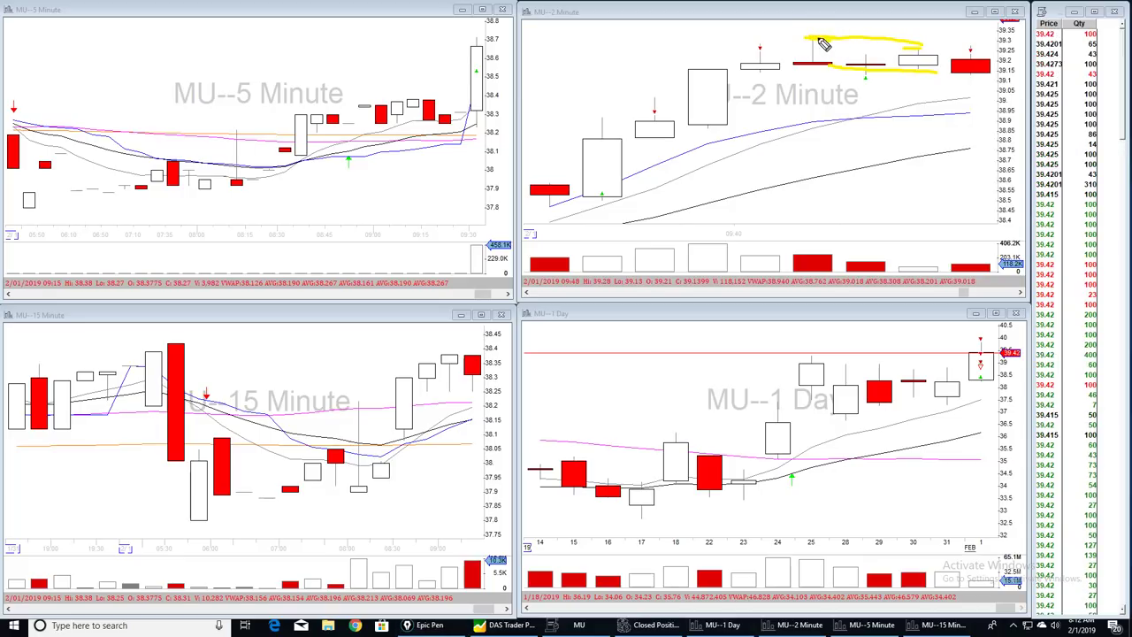
{"action": "key", "text": "ctrl+F5"}
{"action": "key", "text": "ctrl+F1"}
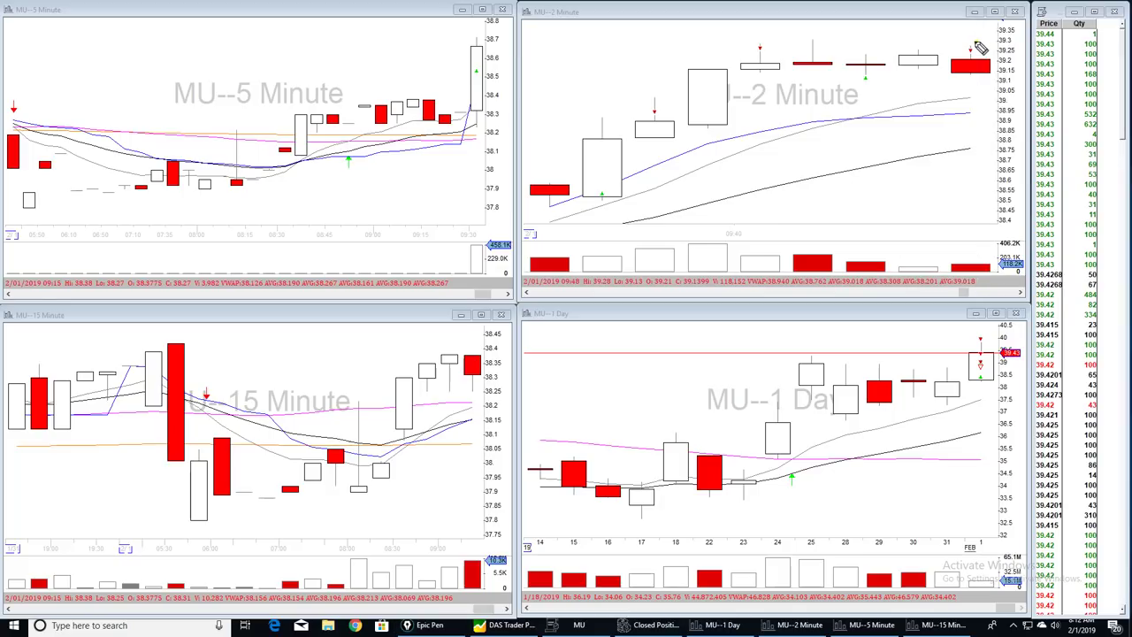
{"action": "left_click_drag", "start_coordinate": [976, 48], "coordinate": [964, 57]}
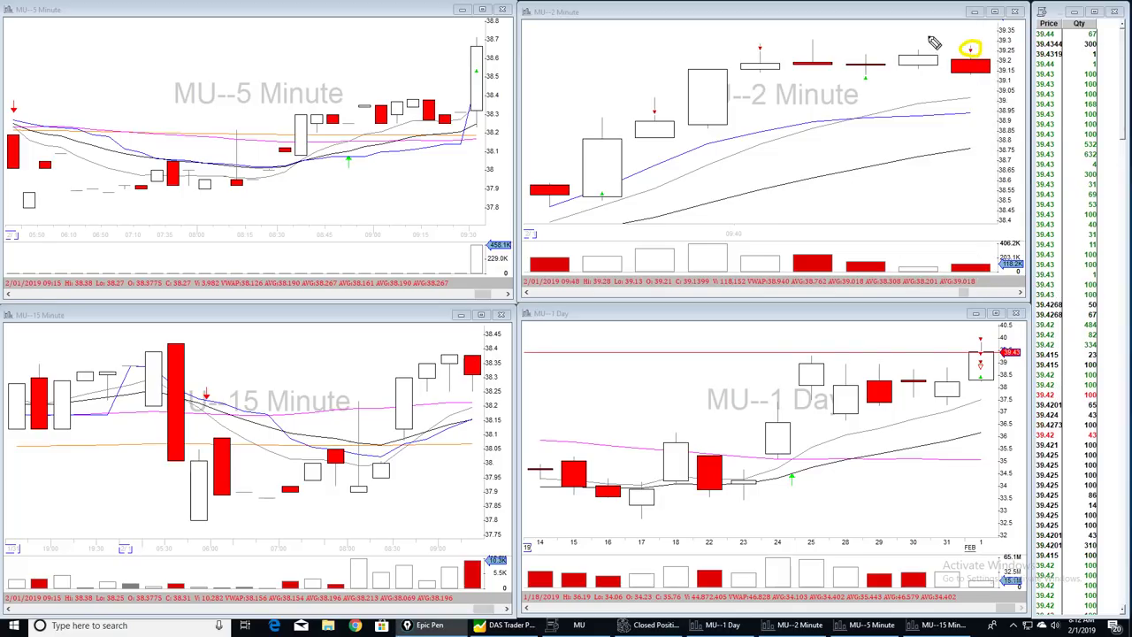
{"action": "left_click_drag", "start_coordinate": [808, 37], "coordinate": [841, 37]}
- Zoom the 2-minute chart, draw two downward lines along the drop, clear, and mark the newest candle
{"action": "key", "text": "ctrl+F5"}
{"action": "scroll", "coordinate": [1022, 295], "scroll_direction": "up", "scroll_amount": 3}
{"action": "scroll", "coordinate": [1021, 294], "scroll_direction": "up", "scroll_amount": 1}
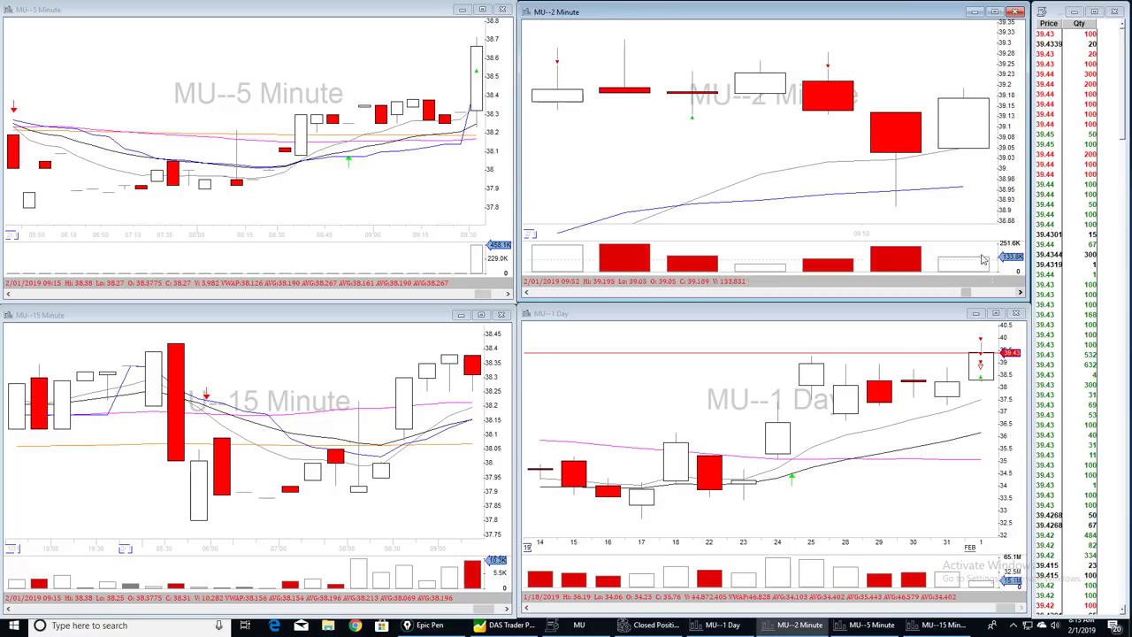
{"action": "key", "text": "ctrl+F1"}
{"action": "left_click_drag", "start_coordinate": [757, 90], "coordinate": [902, 217]}
{"action": "left_click_drag", "start_coordinate": [849, 77], "coordinate": [959, 208]}
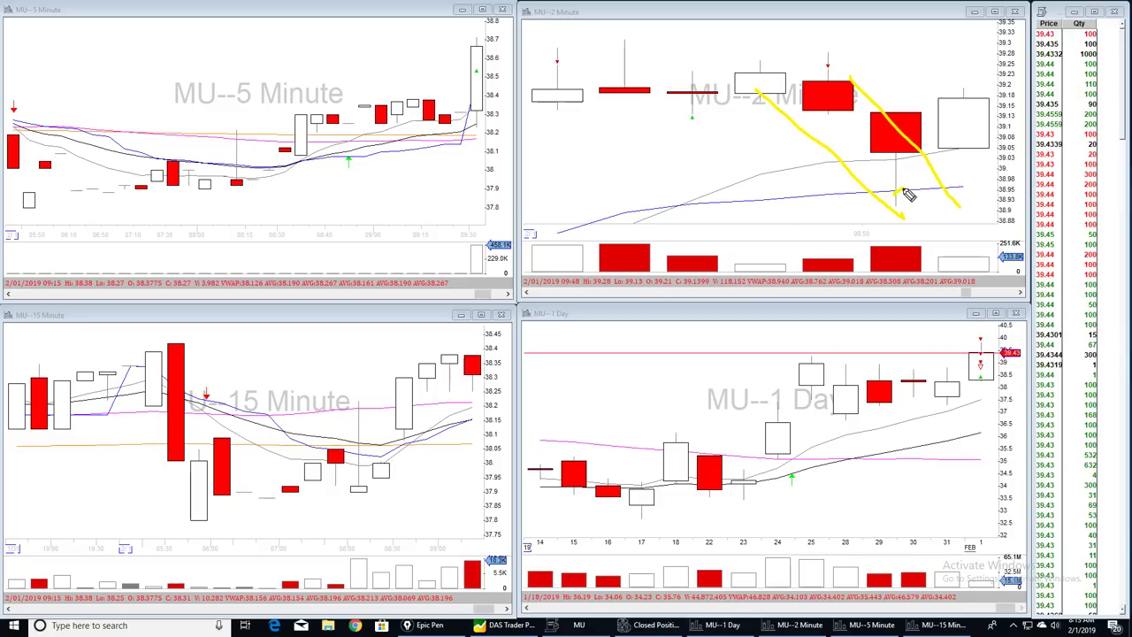
{"action": "key", "text": "ctrl+F2"}
{"action": "left_click_drag", "start_coordinate": [920, 113], "coordinate": [948, 104]}
- Advance one bar, line the two-minute highs in yellow, clear, and move to the 10:00 bars
{"action": "scroll", "coordinate": [973, 147], "scroll_direction": "down", "scroll_amount": 5}
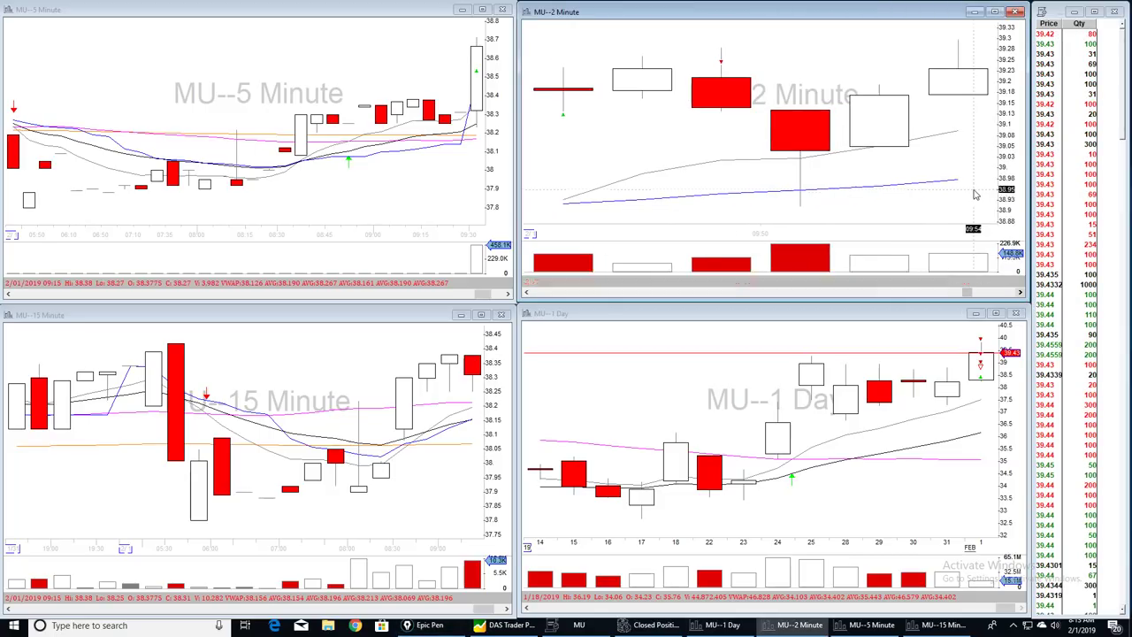
{"action": "left_click", "coordinate": [973, 147]}
{"action": "left_click", "coordinate": [1021, 294]}
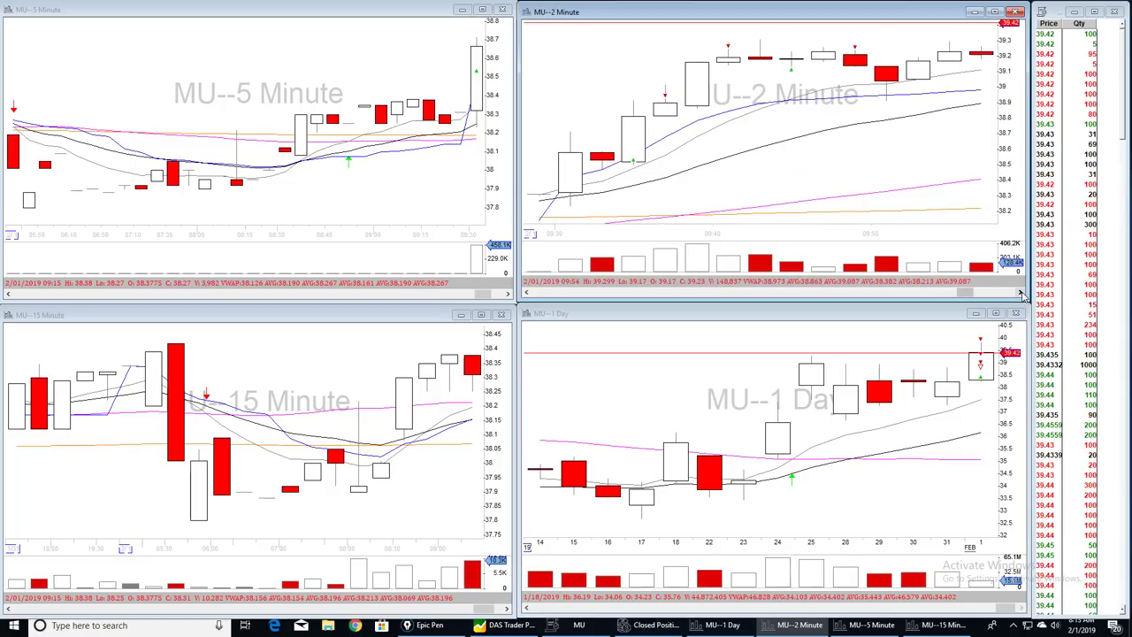
{"action": "scroll", "coordinate": [885, 177], "scroll_direction": "up", "scroll_amount": 3}
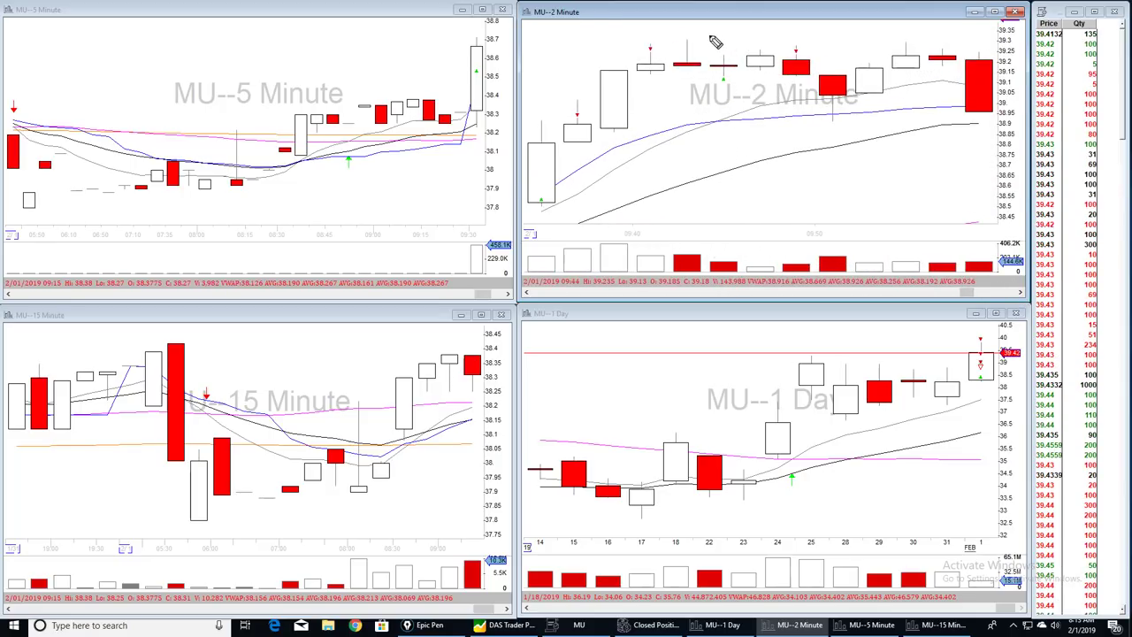
{"action": "left_click_drag", "start_coordinate": [685, 38], "coordinate": [945, 41]}
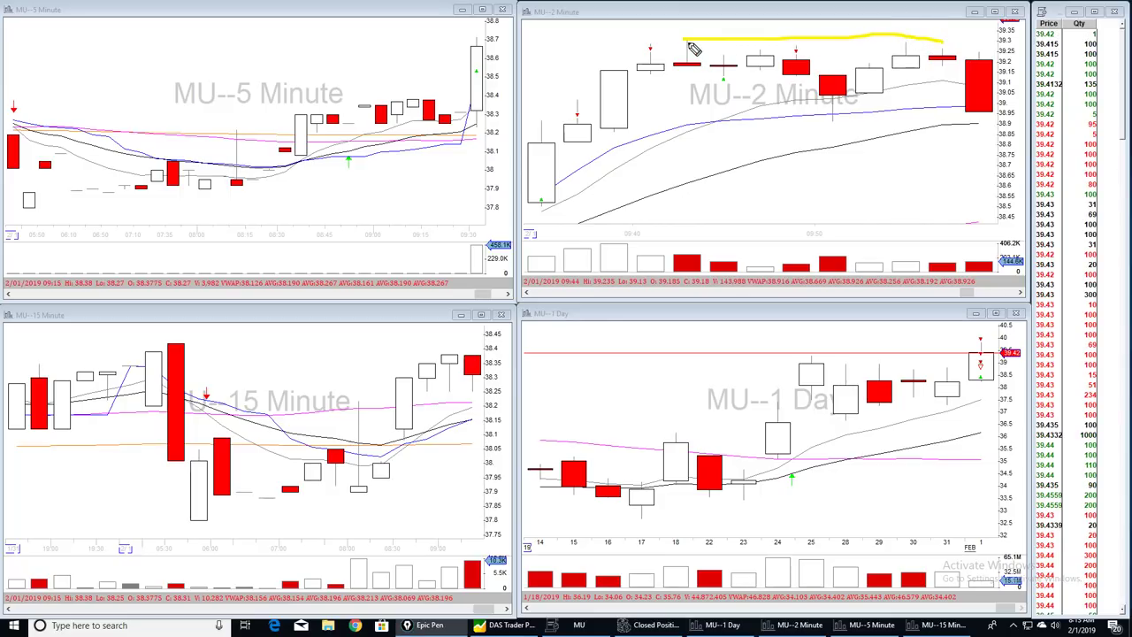
{"action": "left_click_drag", "start_coordinate": [695, 70], "coordinate": [715, 70]}
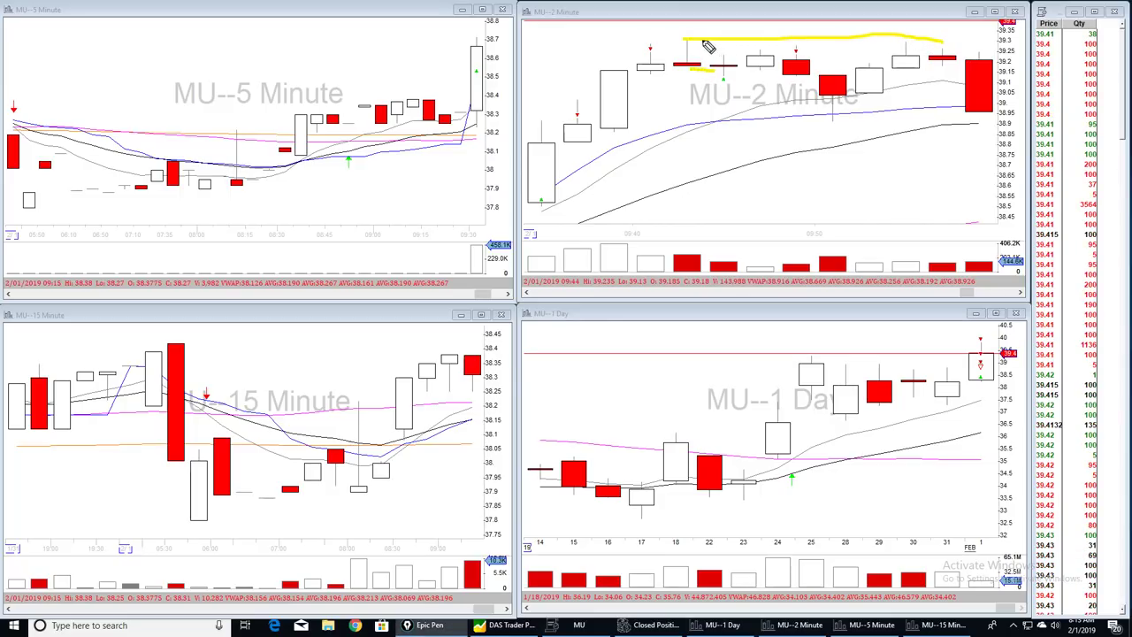
{"action": "key", "text": "ctrl+shift+c"}
{"action": "left_click", "coordinate": [1020, 293]}
- Erase a stray stroke and advance the 2-minute chart three bars, adjusting the zoom
{"action": "left_click_drag", "start_coordinate": [872, 175], "coordinate": [976, 177]}
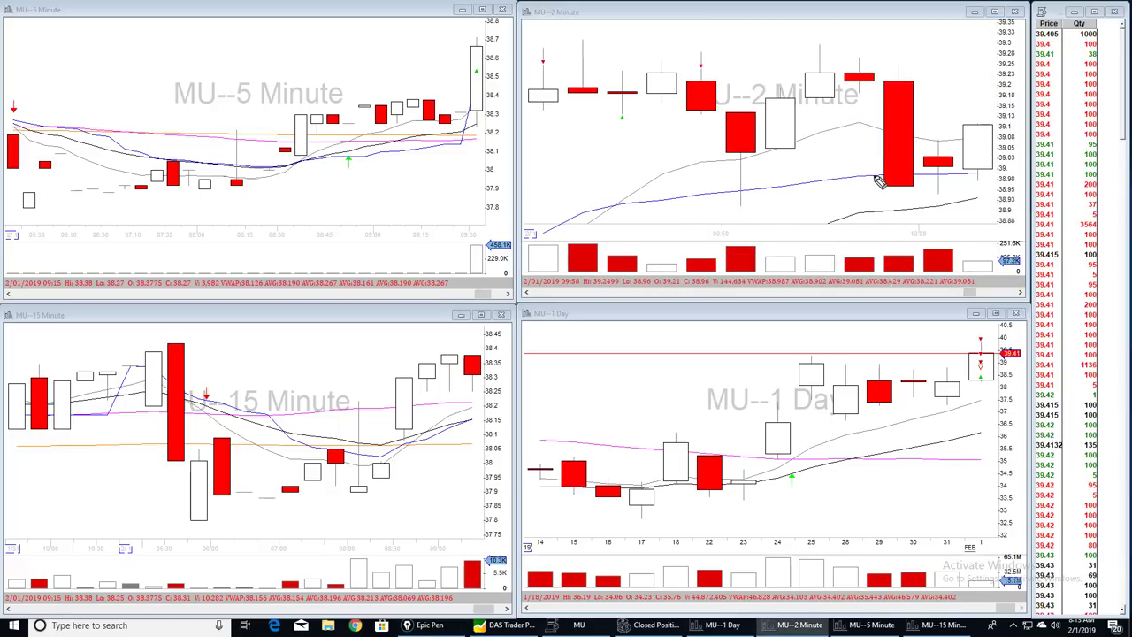
{"action": "key", "text": "ctrl+shift+c"}
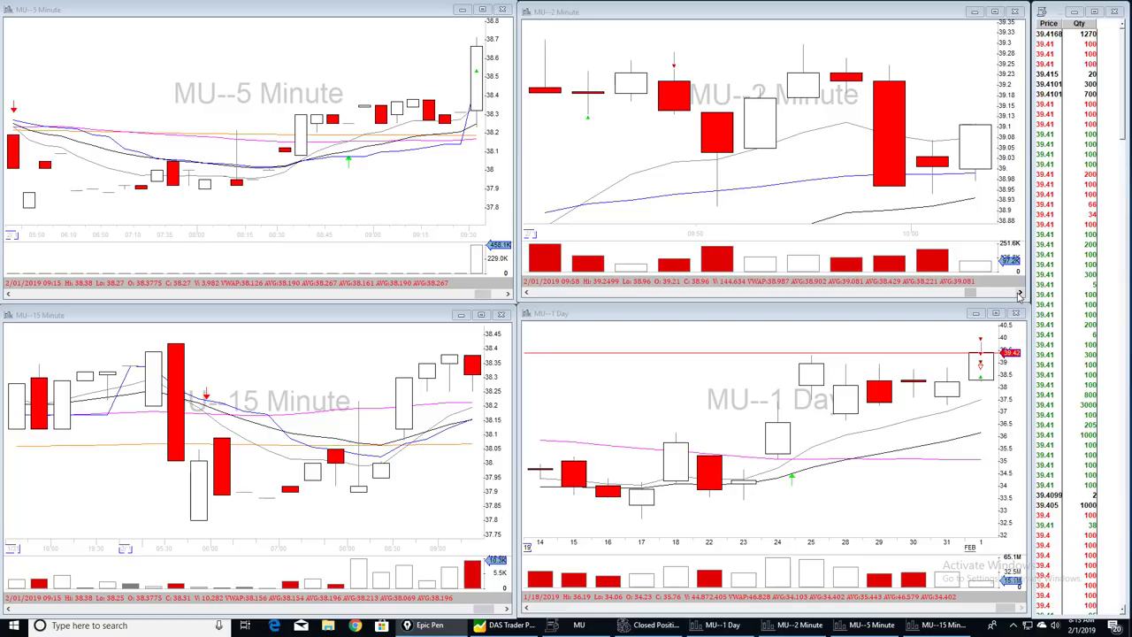
{"action": "left_click", "coordinate": [1019, 295]}
{"action": "left_click", "coordinate": [1018, 295]}
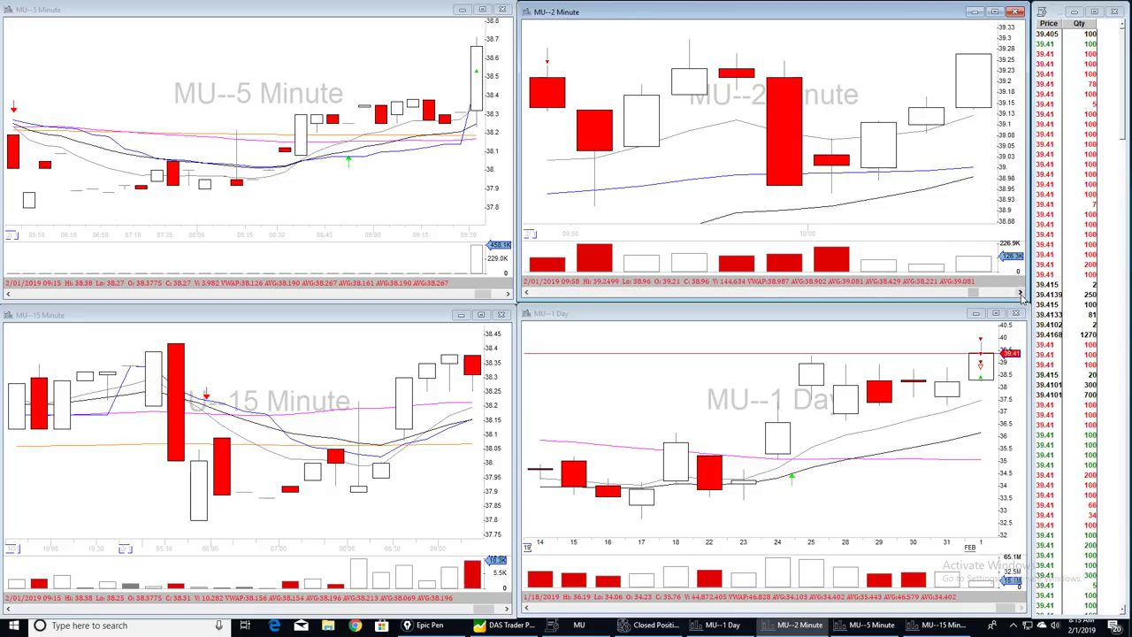
{"action": "left_click", "coordinate": [1020, 293]}
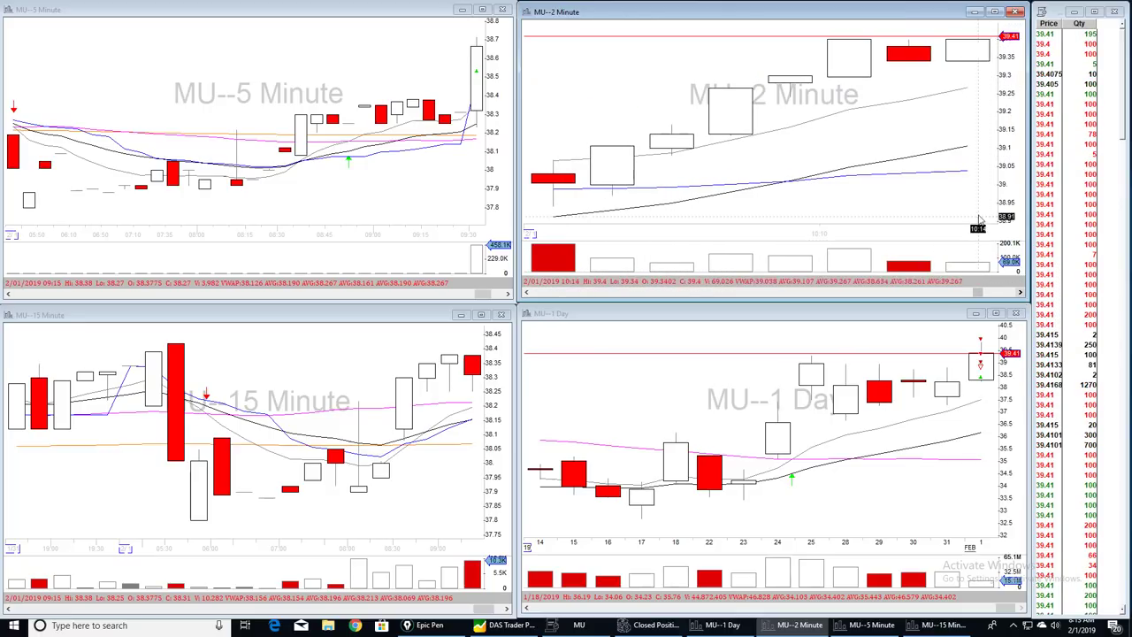
{"action": "scroll", "coordinate": [1021, 293], "scroll_direction": "down", "scroll_amount": 1}
{"action": "scroll", "coordinate": [1020, 293], "scroll_direction": "down", "scroll_amount": 1}
{"action": "scroll", "coordinate": [1021, 293], "scroll_direction": "down", "scroll_amount": 1}
{"action": "scroll", "coordinate": [692, 187], "scroll_direction": "up", "scroll_amount": 1}
{"action": "scroll", "coordinate": [693, 187], "scroll_direction": "up", "scroll_amount": 1}
{"action": "scroll", "coordinate": [692, 186], "scroll_direction": "up", "scroll_amount": 1}
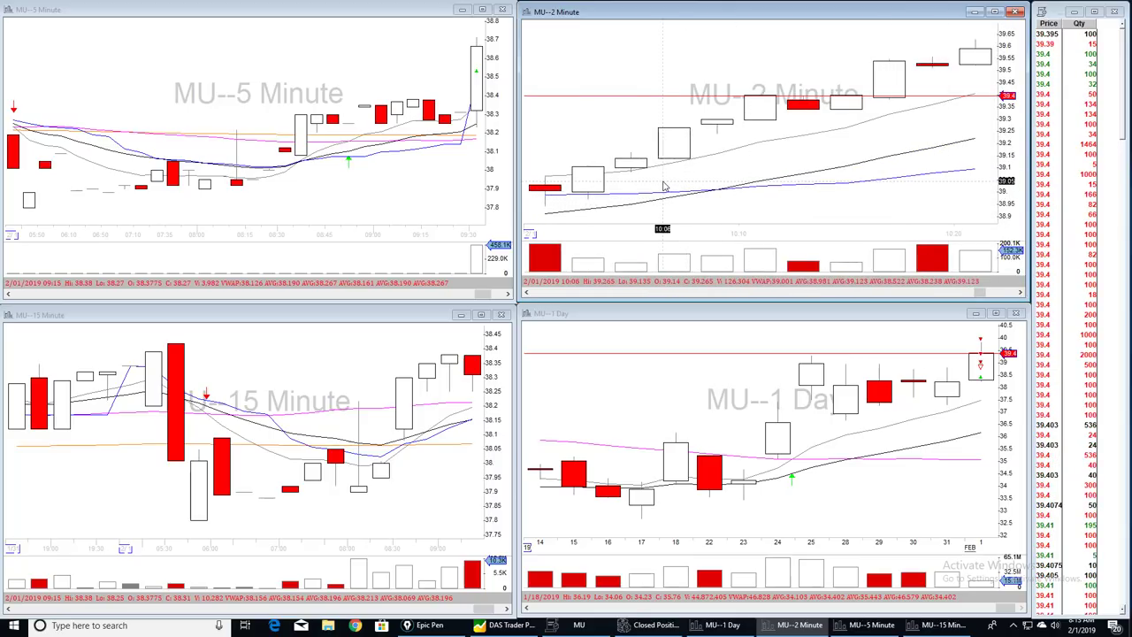
- Advance one more bar, zoom out, and draw a yellow line along the rising lows
{"action": "left_click", "coordinate": [1020, 293]}
{"action": "scroll", "coordinate": [1021, 292], "scroll_direction": "down", "scroll_amount": 1}
{"action": "scroll", "coordinate": [885, 195], "scroll_direction": "down", "scroll_amount": 1}
{"action": "scroll", "coordinate": [796, 185], "scroll_direction": "down", "scroll_amount": 1}
{"action": "scroll", "coordinate": [734, 198], "scroll_direction": "down", "scroll_amount": 1}
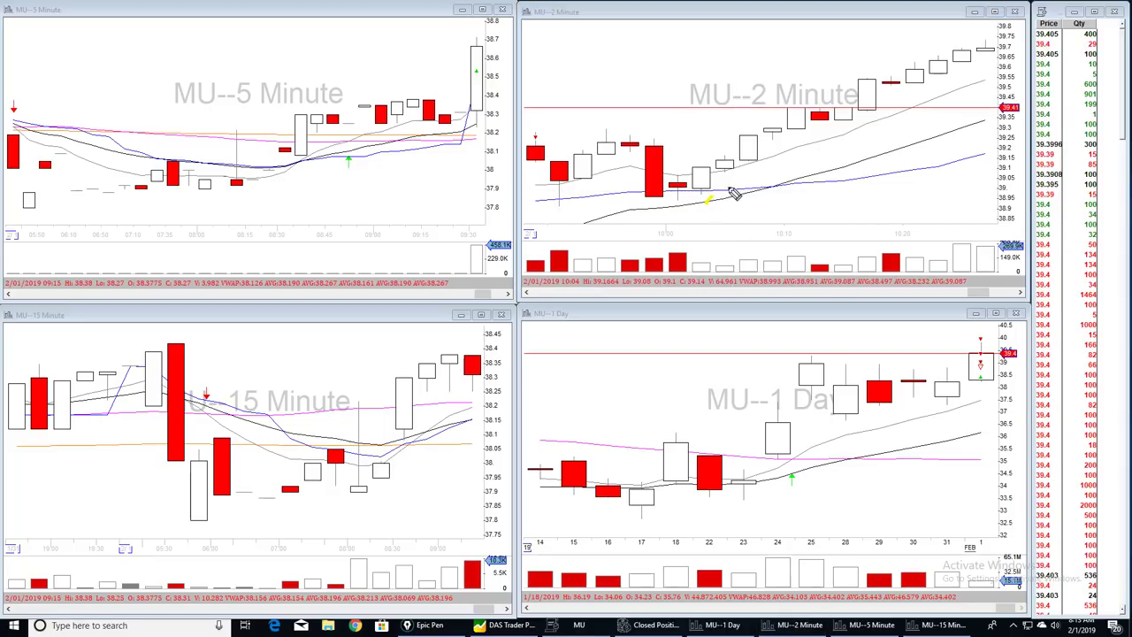
{"action": "left_click_drag", "start_coordinate": [708, 202], "coordinate": [995, 58]}
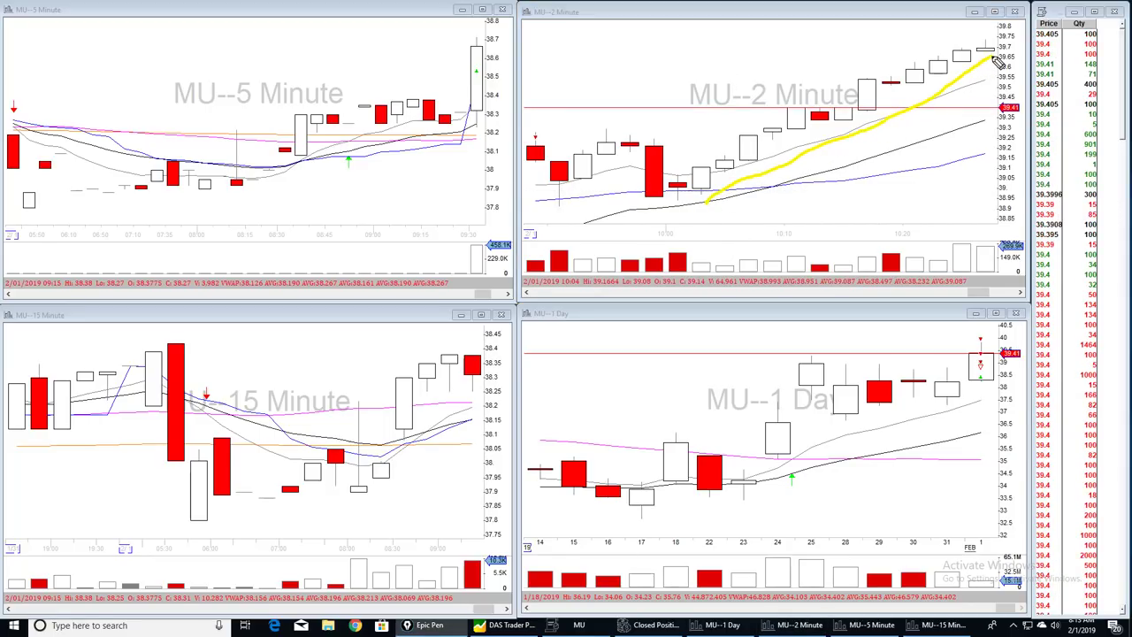
- Dot the successive higher two-minute lows and latest candle tops, then clear the ink
{"action": "left_click", "coordinate": [720, 149]}
{"action": "left_click_drag", "start_coordinate": [727, 140], "coordinate": [734, 135]}
{"action": "left_click", "coordinate": [760, 122]}
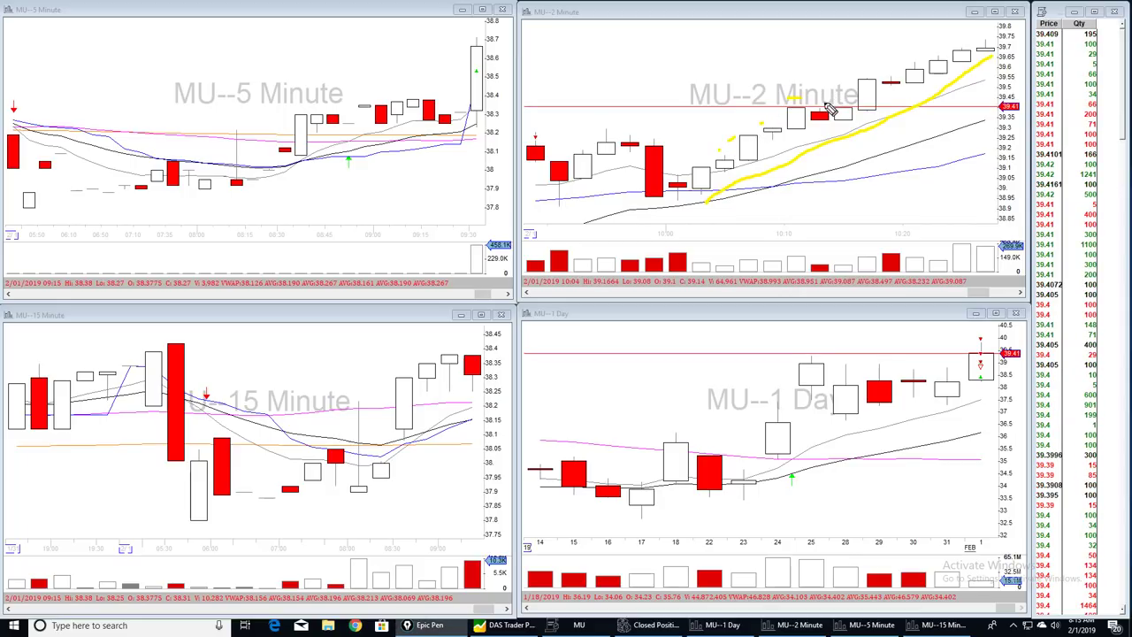
{"action": "left_click_drag", "start_coordinate": [849, 76], "coordinate": [869, 71]}
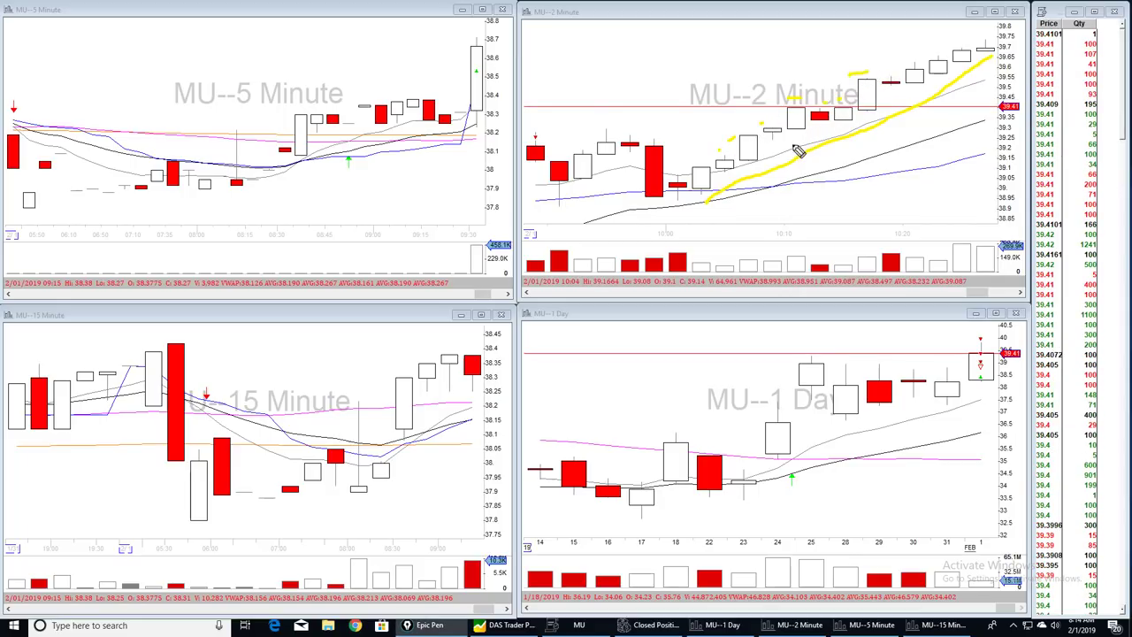
{"action": "key", "text": "ctrl+shift+c"}
{"action": "mouse_move", "coordinate": [719, 177]}
{"action": "left_mouse_down"}
{"action": "mouse_move", "coordinate": [783, 137]}
{"action": "mouse_move", "coordinate": [879, 115]}
{"action": "mouse_move", "coordinate": [894, 89]}
{"action": "left_mouse_up"}
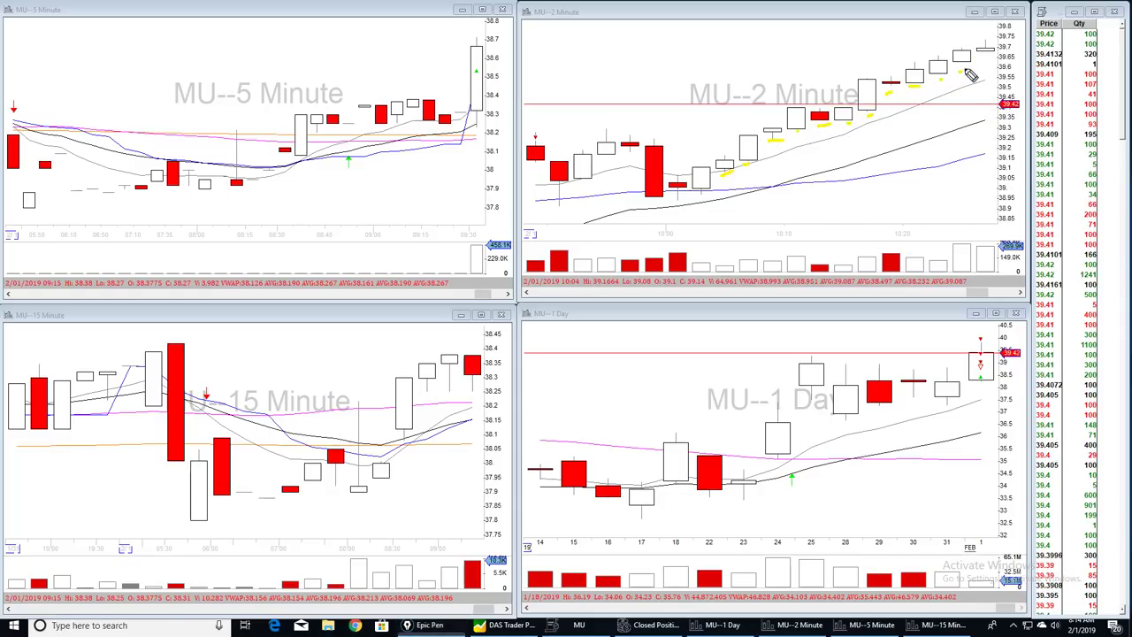
{"action": "key", "text": "ctrl+shift+c"}
- Advance the 2-minute chart three bars, underline the recent volume bars, then erase
{"action": "left_click", "coordinate": [1021, 293]}
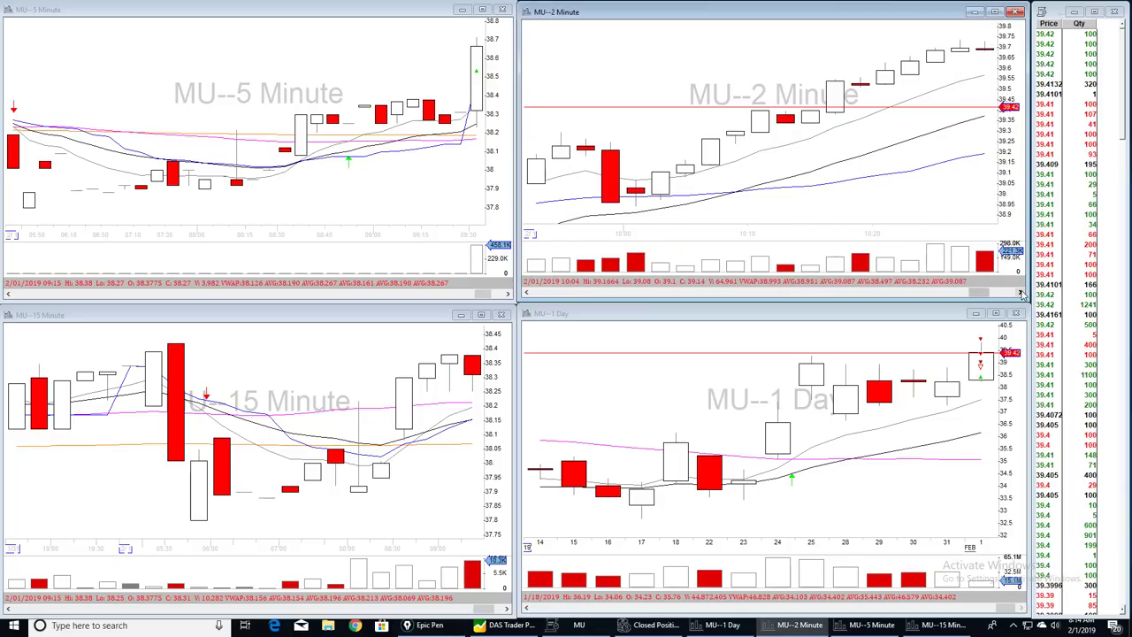
{"action": "left_click", "coordinate": [1022, 293]}
{"action": "left_click", "coordinate": [1021, 293]}
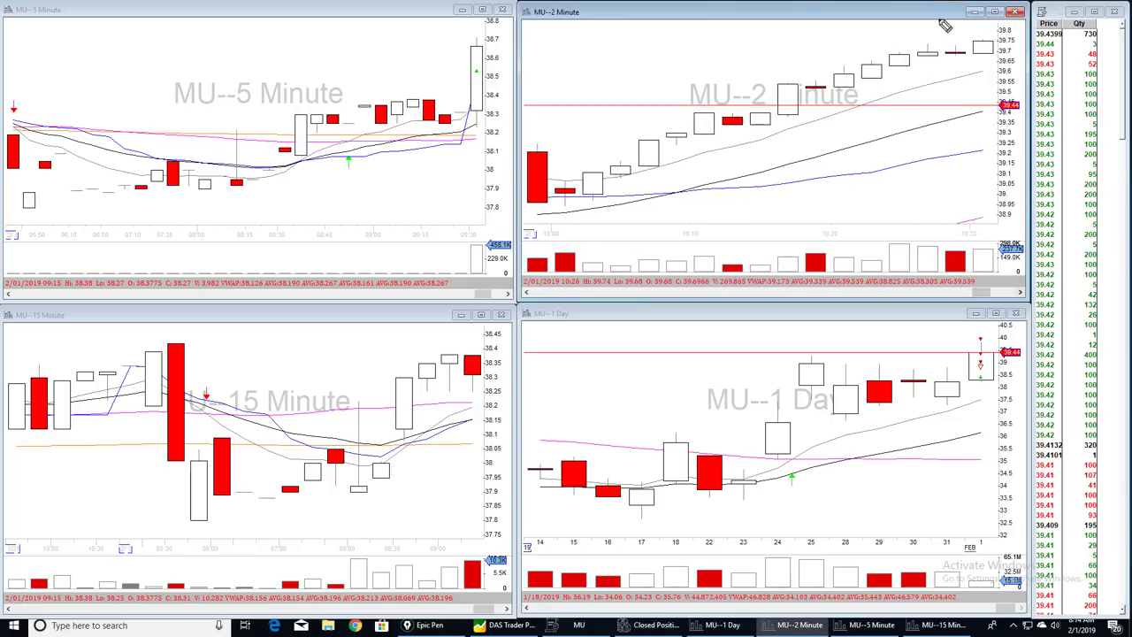
{"action": "left_click_drag", "start_coordinate": [944, 62], "coordinate": [966, 62]}
{"action": "left_click_drag", "start_coordinate": [941, 253], "coordinate": [972, 253]}
{"action": "key", "text": "ctrl+shift+c"}
- Advance the 2-minute chart to 10:34 and mark the latest candle's low
{"action": "left_click", "coordinate": [1022, 292]}
{"action": "left_click", "coordinate": [1021, 293]}
{"action": "left_click", "coordinate": [1022, 293]}
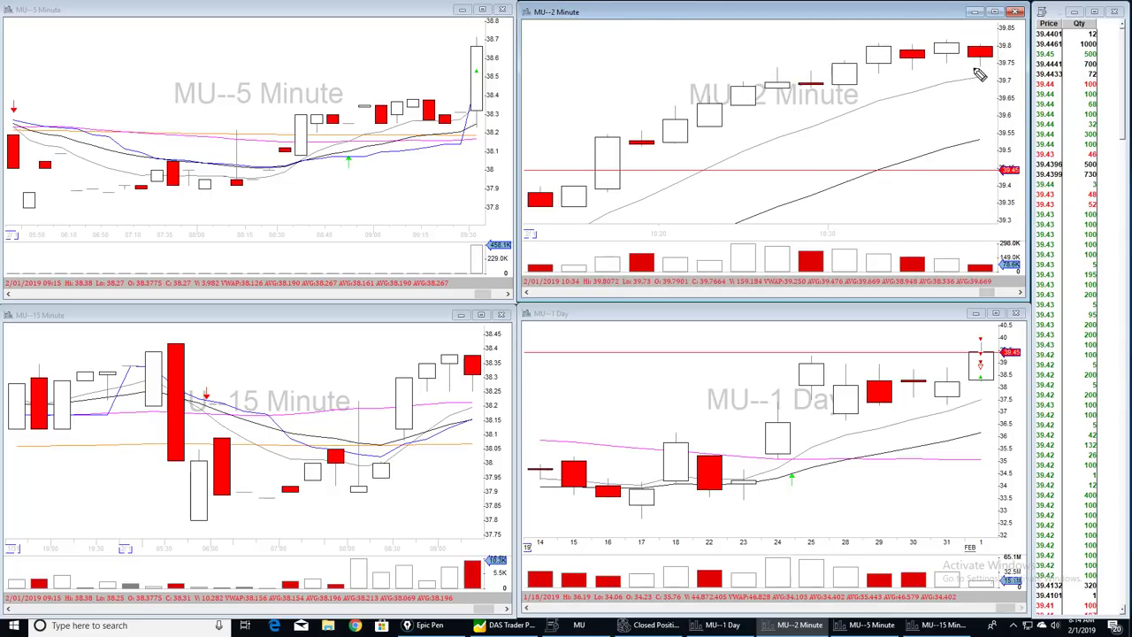
{"action": "left_click_drag", "start_coordinate": [974, 67], "coordinate": [983, 67]}
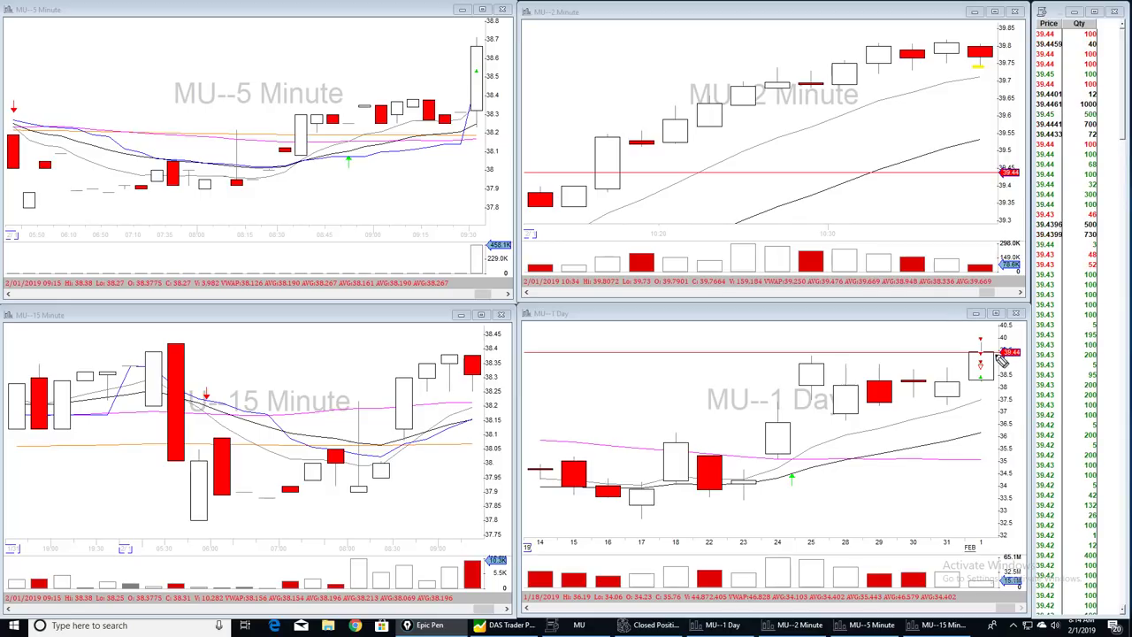
- Zoom out the daily chart to late November, advance to 10:40 and circle the newest candle
{"action": "scroll", "coordinate": [837, 369], "scroll_direction": "down", "scroll_amount": 3}
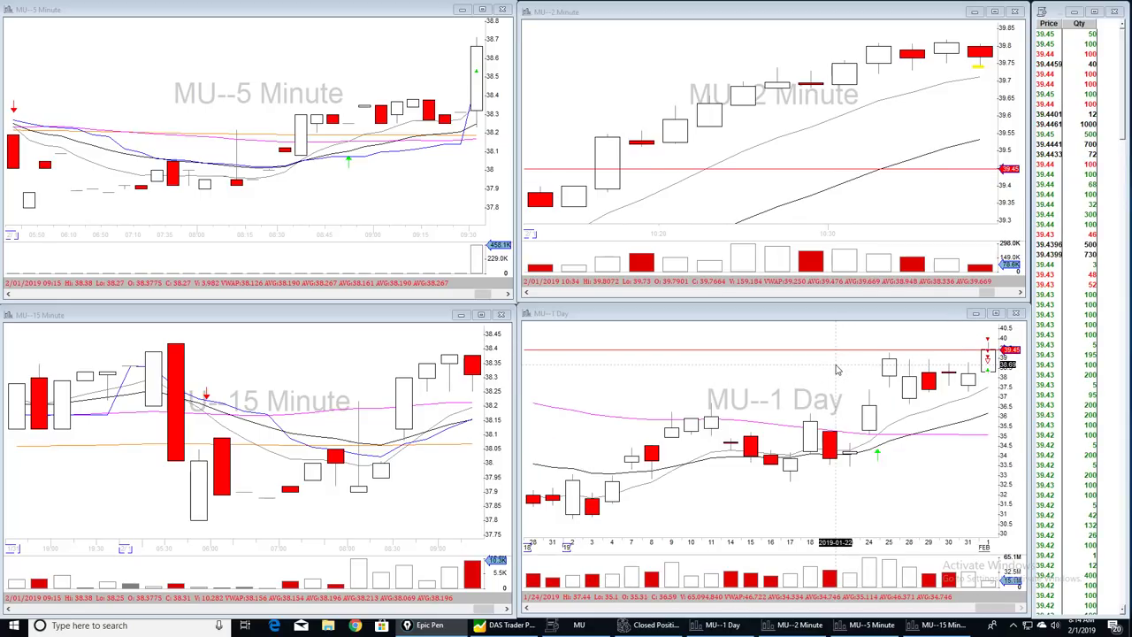
{"action": "scroll", "coordinate": [837, 369], "scroll_direction": "down", "scroll_amount": 3}
{"action": "scroll", "coordinate": [837, 370], "scroll_direction": "down", "scroll_amount": 2}
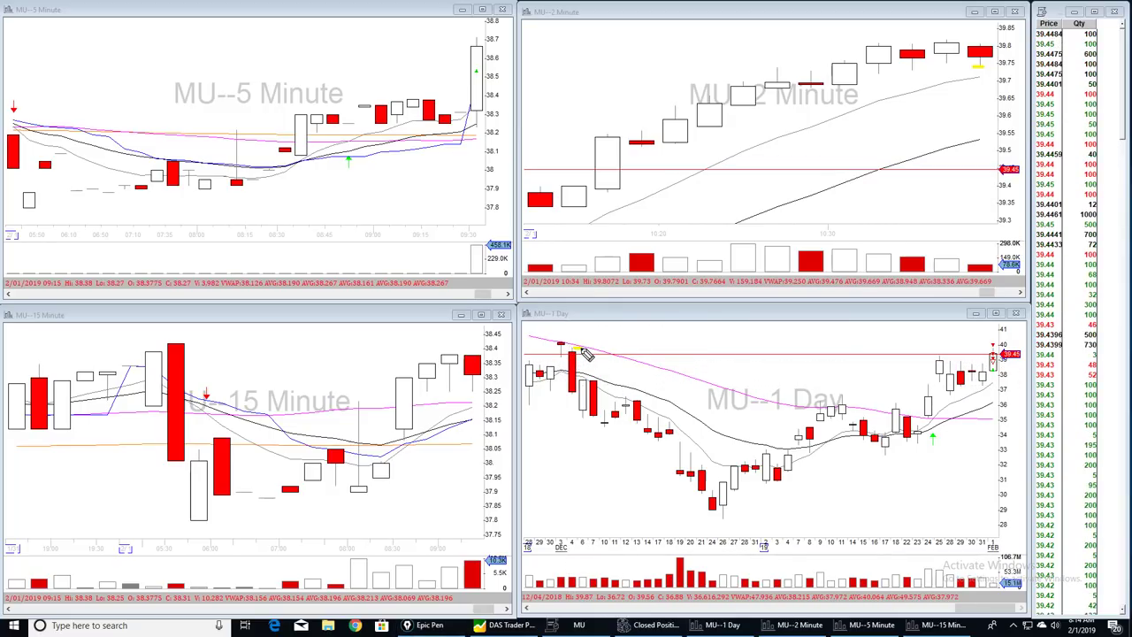
{"action": "left_click", "coordinate": [1022, 294]}
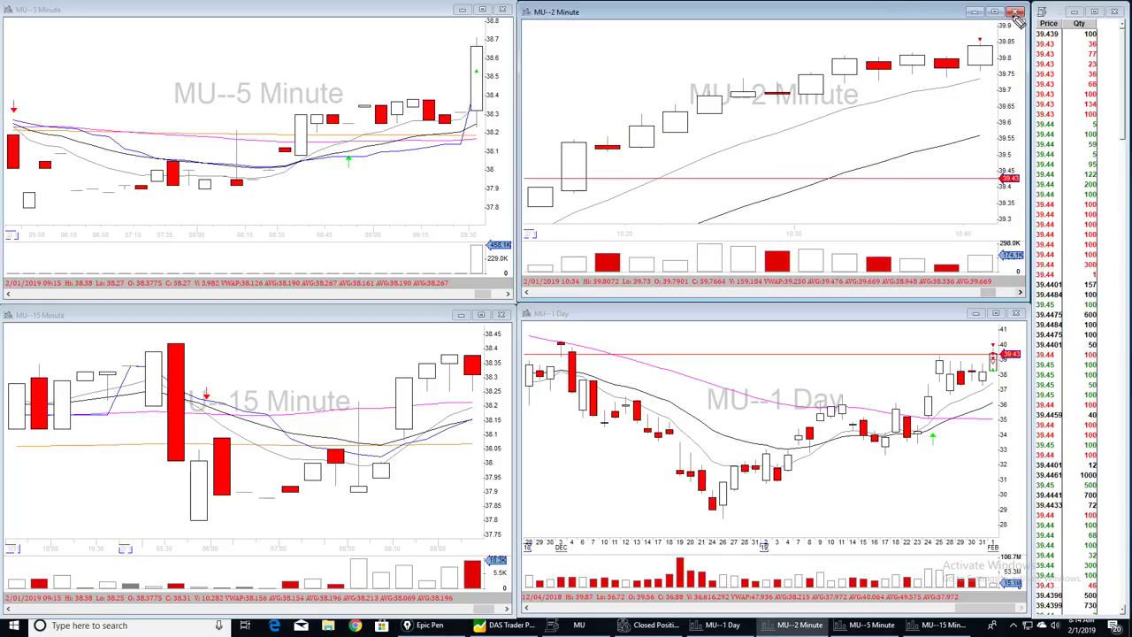
{"action": "left_click_drag", "start_coordinate": [998, 31], "coordinate": [1009, 46]}
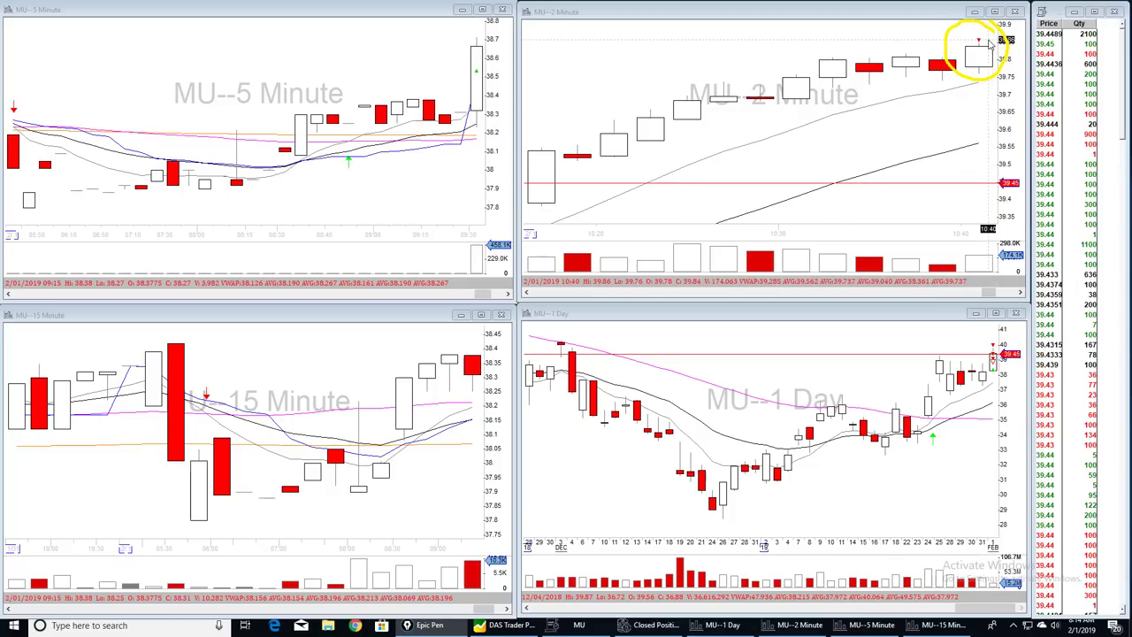
- Move the 15-minute chart to the latest bars, circle its top red candle and the early-December daily high, then clear
{"action": "left_click", "coordinate": [1019, 295]}
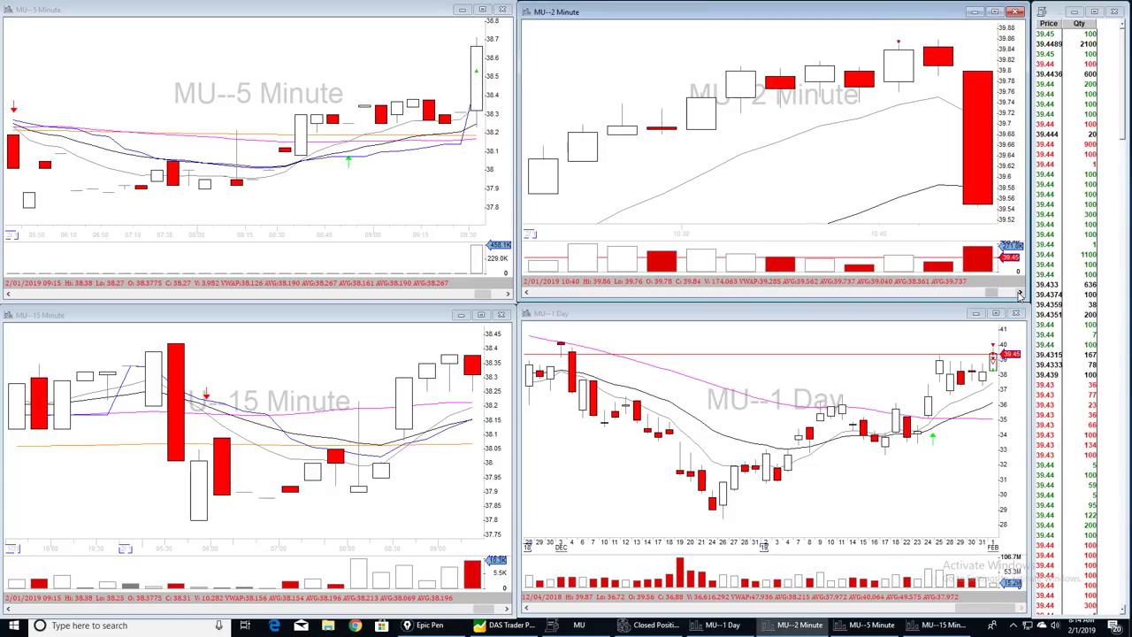
{"action": "left_click", "coordinate": [1019, 294]}
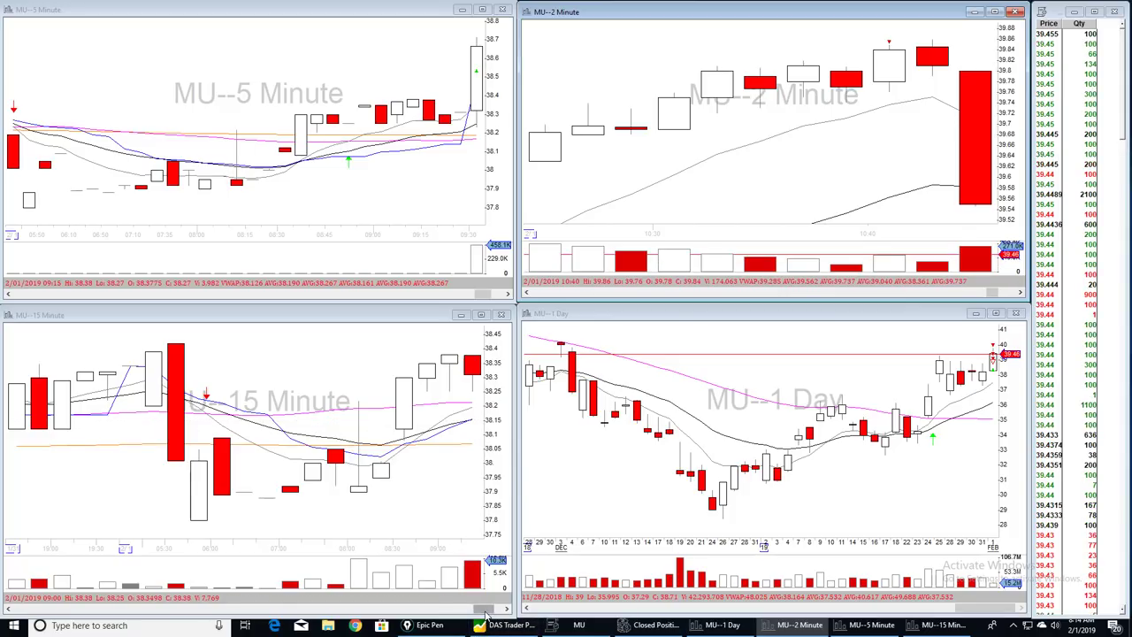
{"action": "left_click_drag", "start_coordinate": [485, 612], "coordinate": [504, 610]}
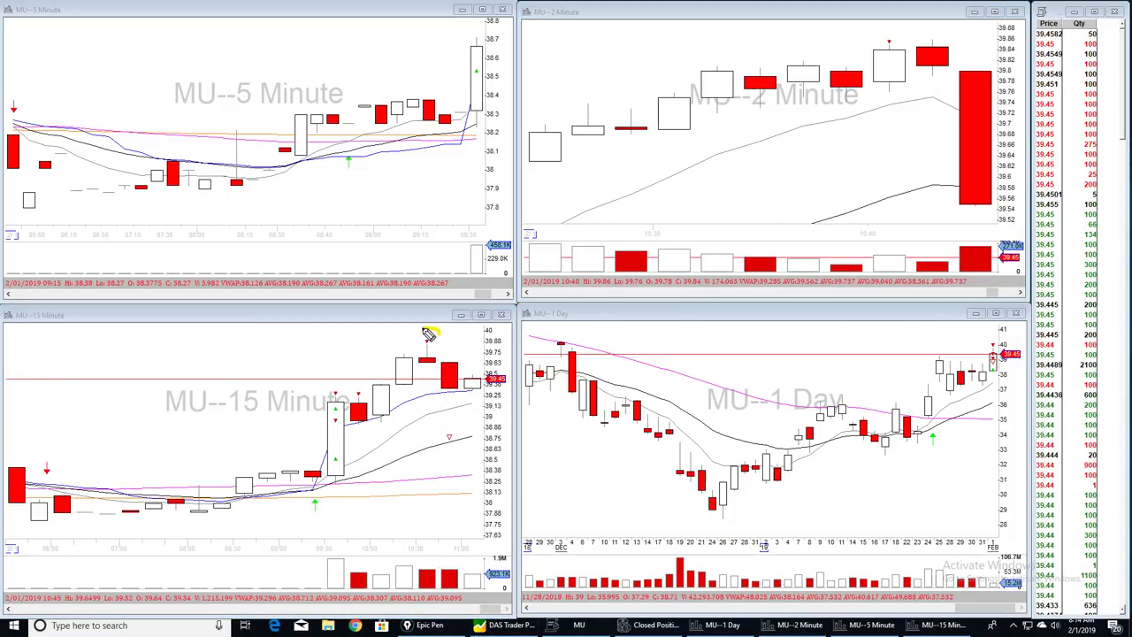
{"action": "left_click_drag", "start_coordinate": [419, 350], "coordinate": [440, 343]}
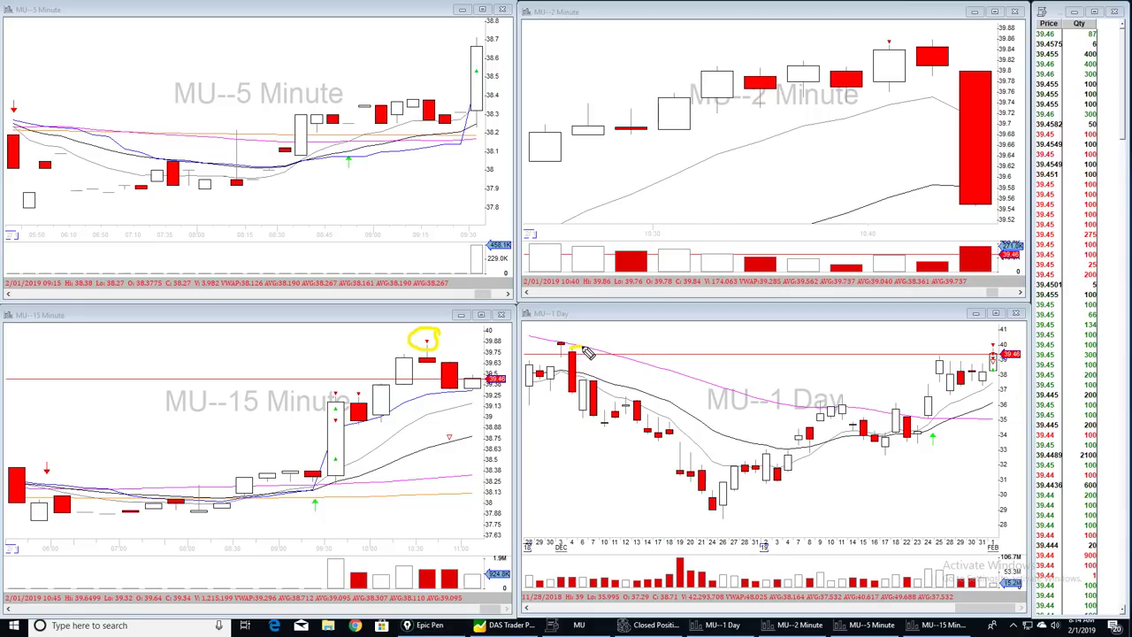
{"action": "mouse_move", "coordinate": [586, 355]}
{"action": "left_mouse_down"}
{"action": "mouse_move", "coordinate": [570, 350]}
{"action": "mouse_move", "coordinate": [619, 355]}
{"action": "left_mouse_up"}
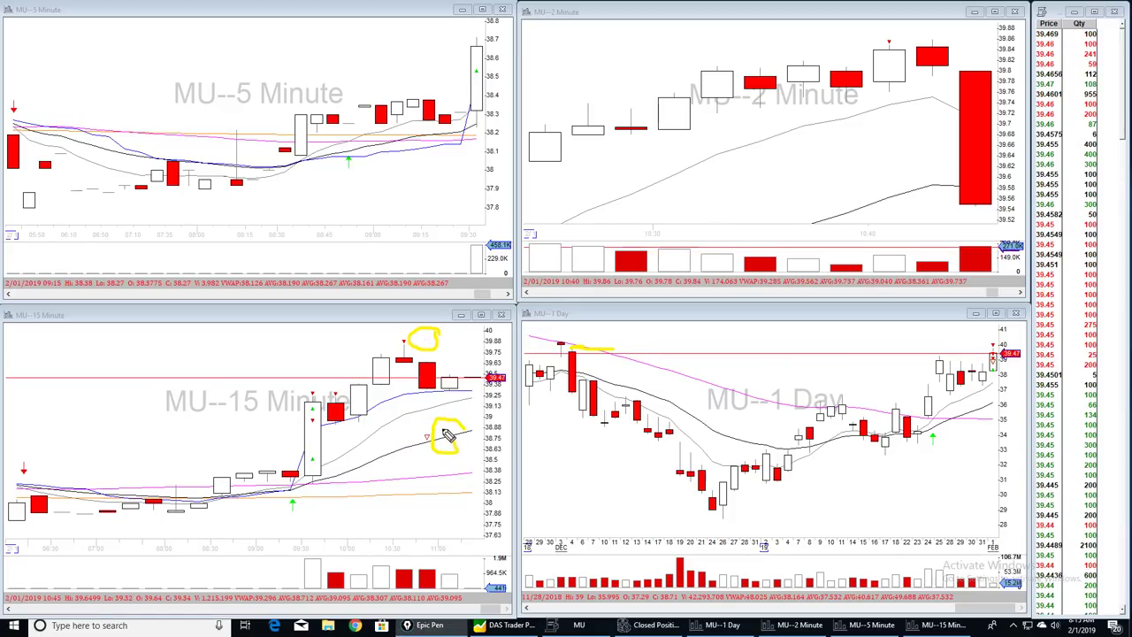
{"action": "key", "text": "ctrl+shift+c"}
- Circle the 15-minute hollow triangle and dash yellow under four rising 2-minute lows
{"action": "mouse_move", "coordinate": [438, 427]}
{"action": "left_mouse_down"}
{"action": "mouse_move", "coordinate": [423, 448]}
{"action": "mouse_move", "coordinate": [428, 434]}
{"action": "left_mouse_up"}
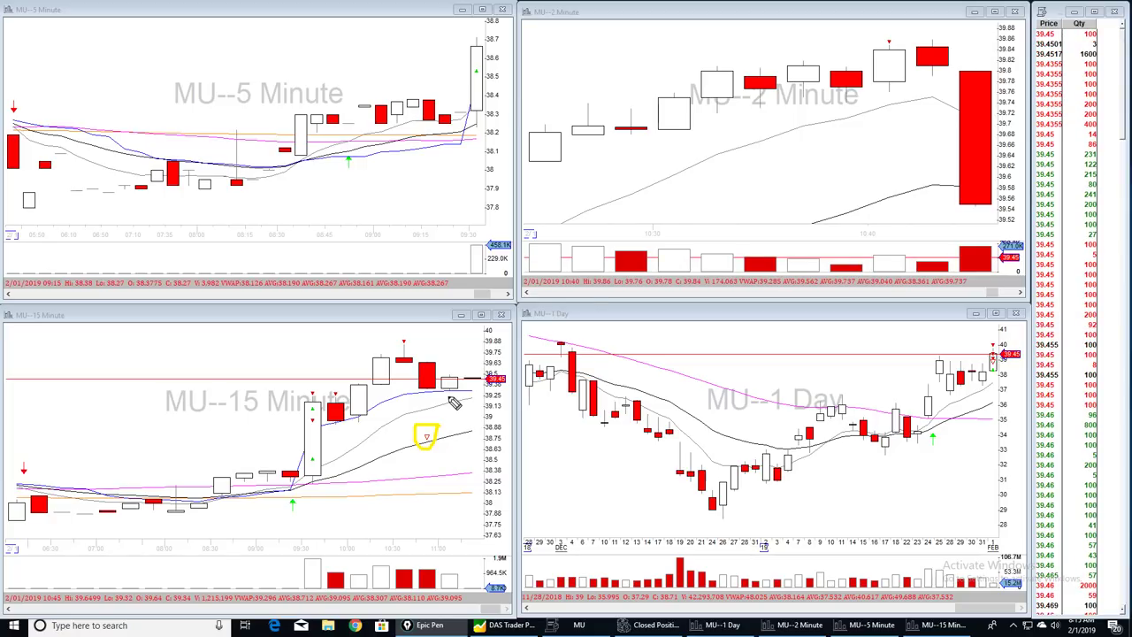
{"action": "left_click_drag", "start_coordinate": [541, 177], "coordinate": [550, 174]}
{"action": "left_click_drag", "start_coordinate": [630, 145], "coordinate": [639, 141]}
{"action": "left_click_drag", "start_coordinate": [662, 140], "coordinate": [727, 118]}
{"action": "left_click_drag", "start_coordinate": [757, 115], "coordinate": [764, 112]}
- Mark the latest 2-minute low and rising 5-minute lows in yellow, advance the 5-minute chart to 10:45, then clear all ink
{"action": "left_click_drag", "start_coordinate": [862, 106], "coordinate": [869, 104]}
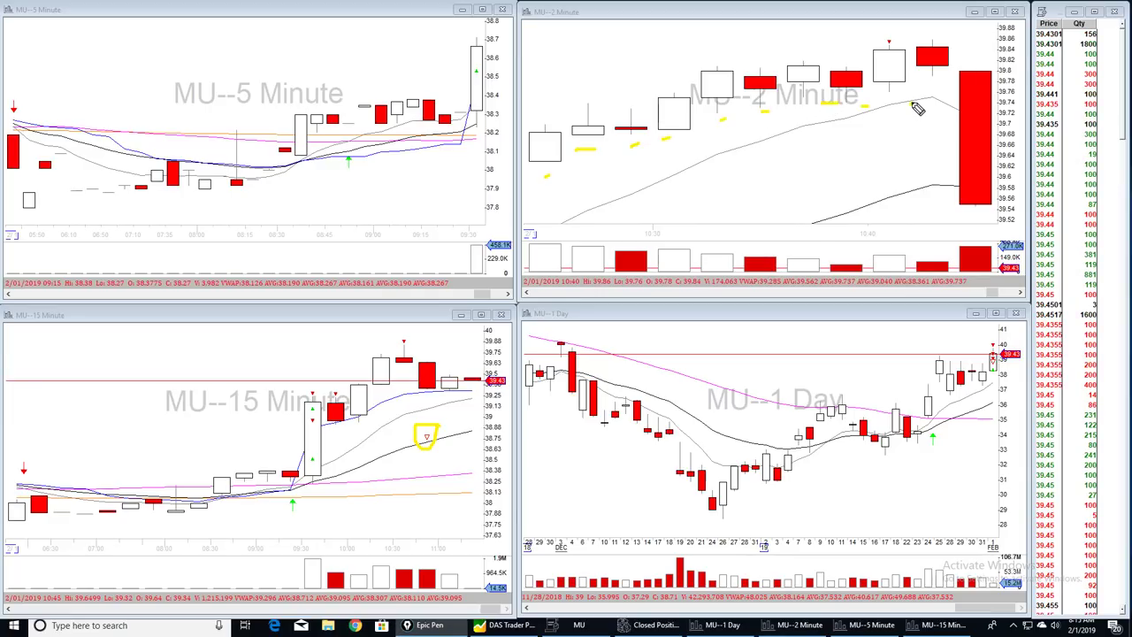
{"action": "left_click", "coordinate": [508, 294]}
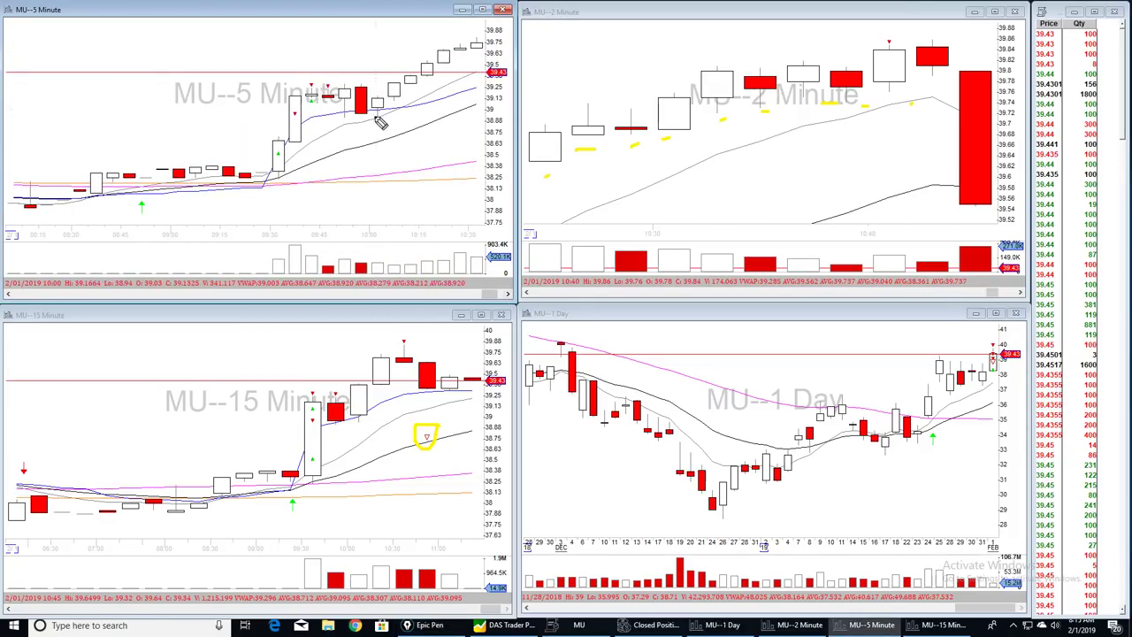
{"action": "left_click_drag", "start_coordinate": [373, 123], "coordinate": [399, 101]}
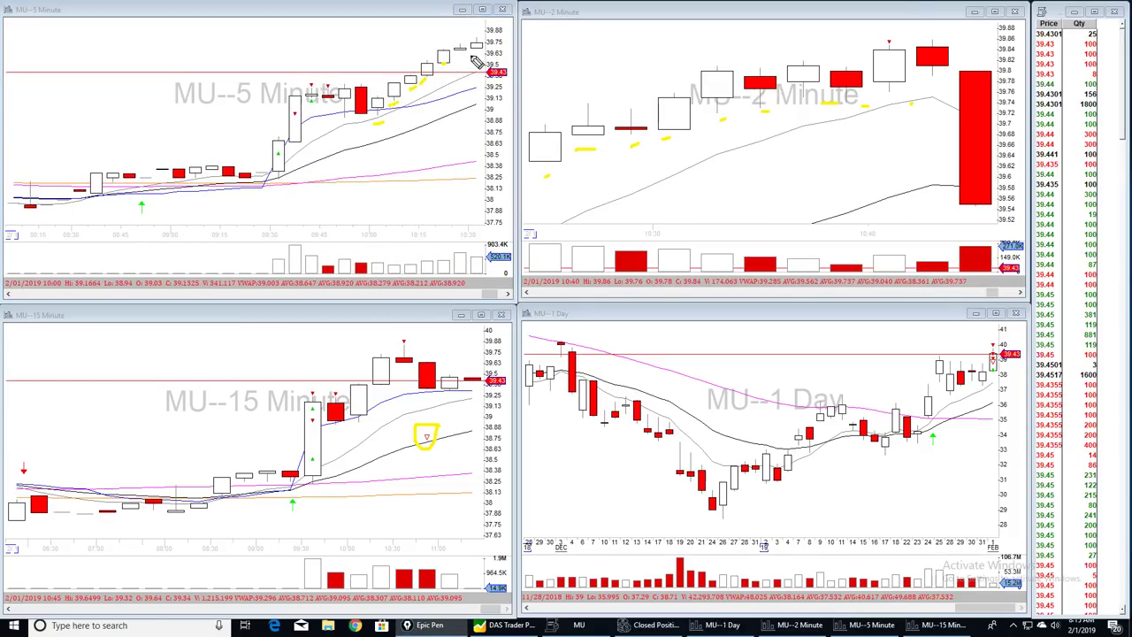
{"action": "left_click_drag", "start_coordinate": [469, 55], "coordinate": [479, 50]}
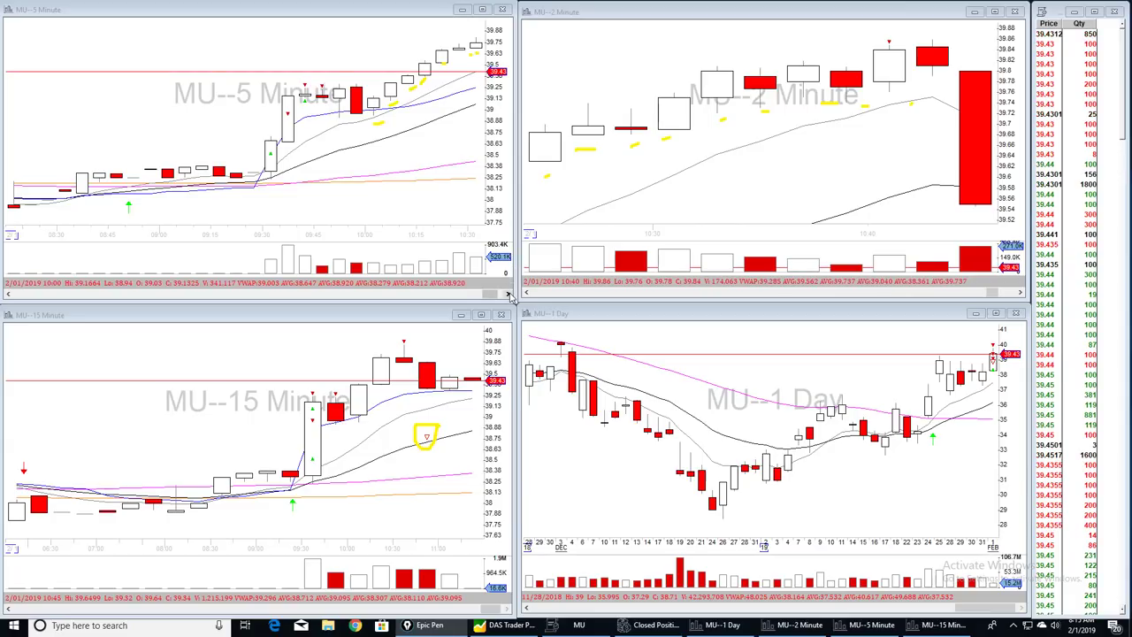
{"action": "left_click", "coordinate": [508, 294]}
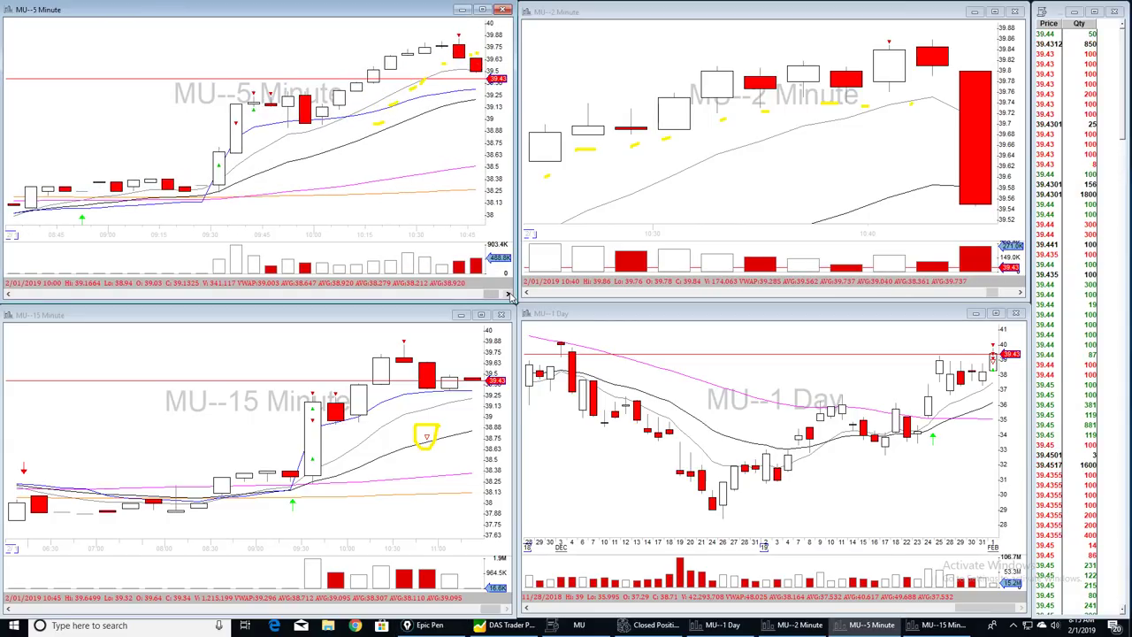
{"action": "left_click", "coordinate": [509, 294]}
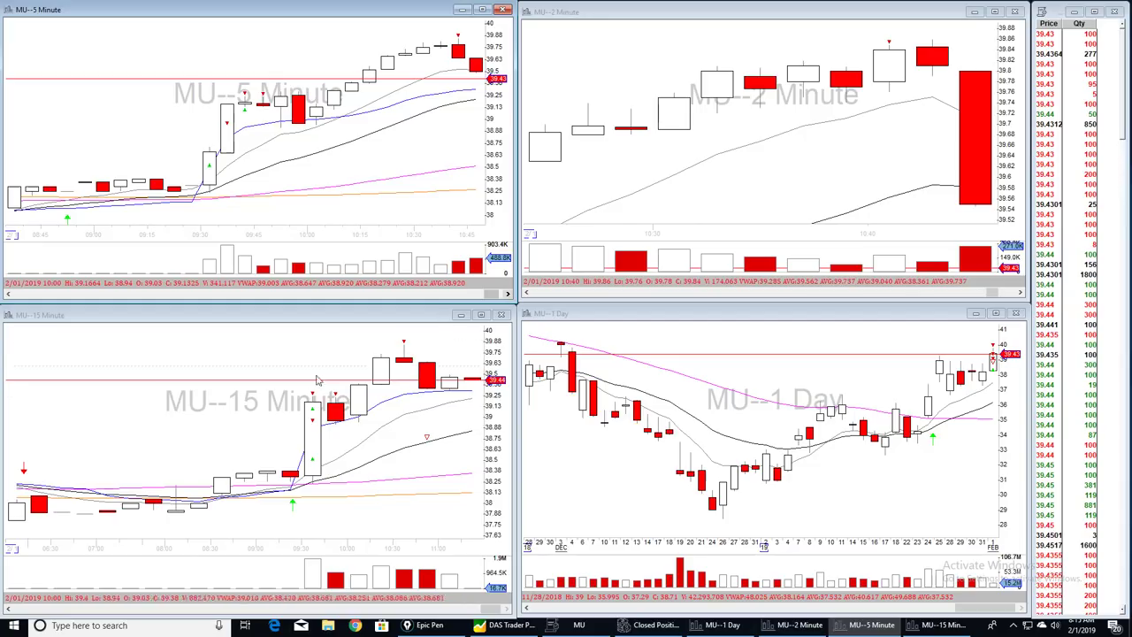